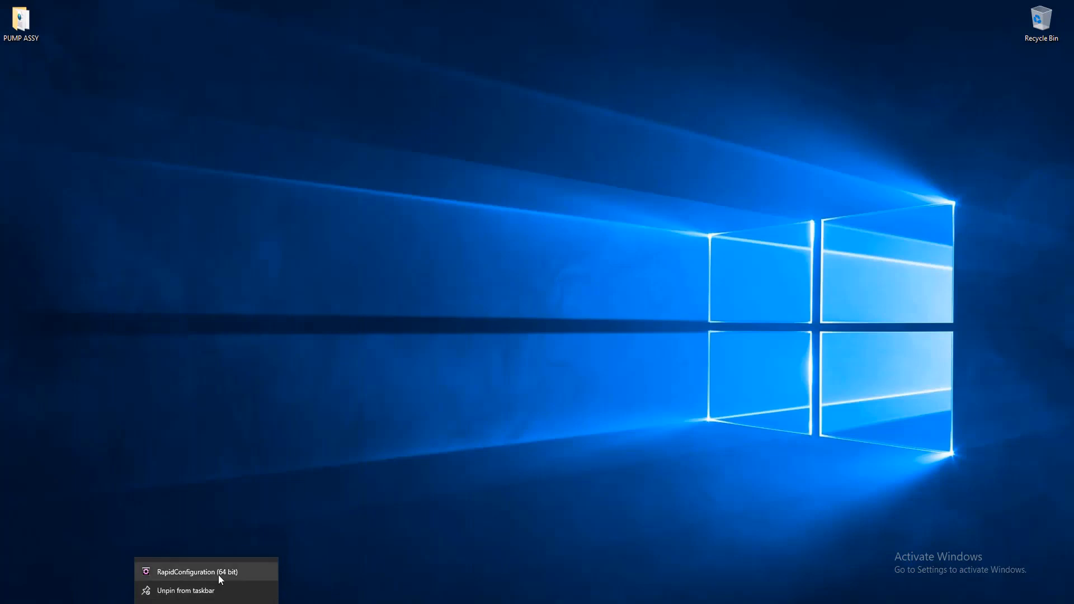
# Launch RapidConfiguration (64 bit) and create a profile named VRML_import_profile from the VRML template.
pyautogui.click(218, 575)
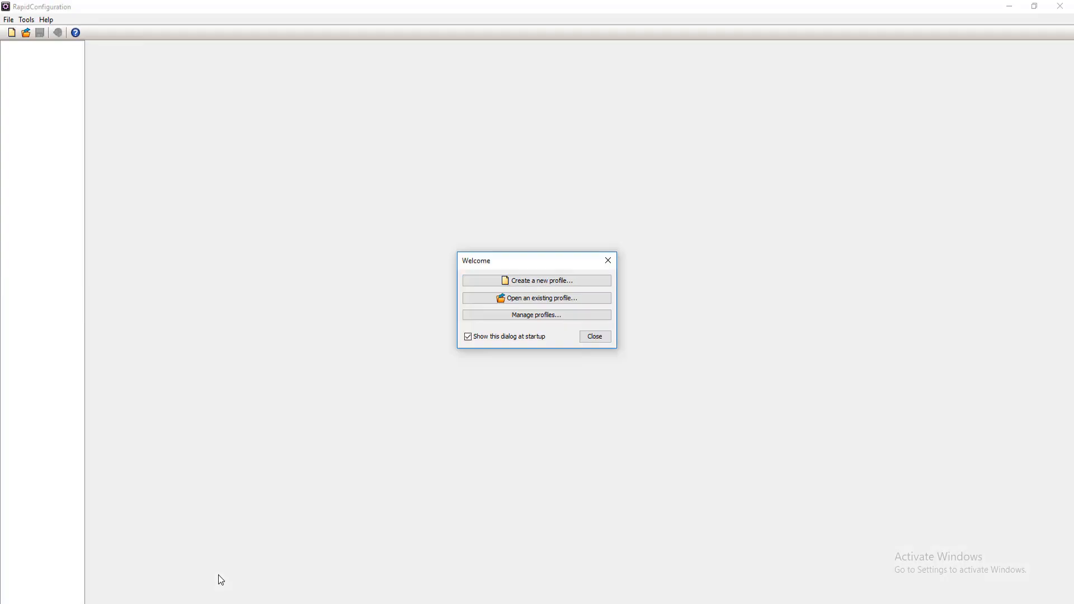
pyautogui.click(598, 286)
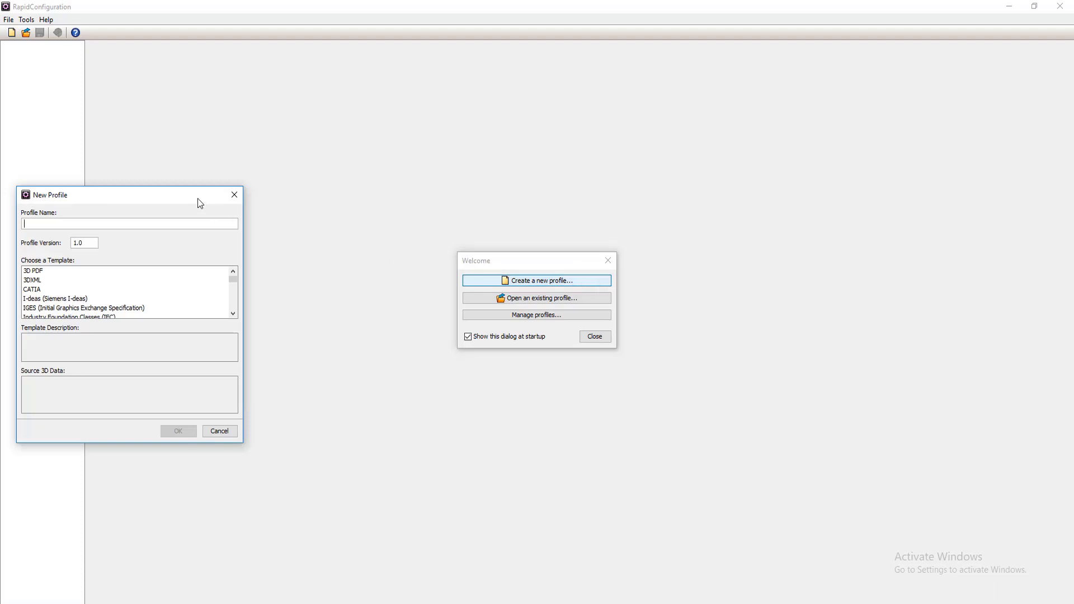
pyautogui.moveTo(201, 203); pyautogui.dragTo(604, 195)
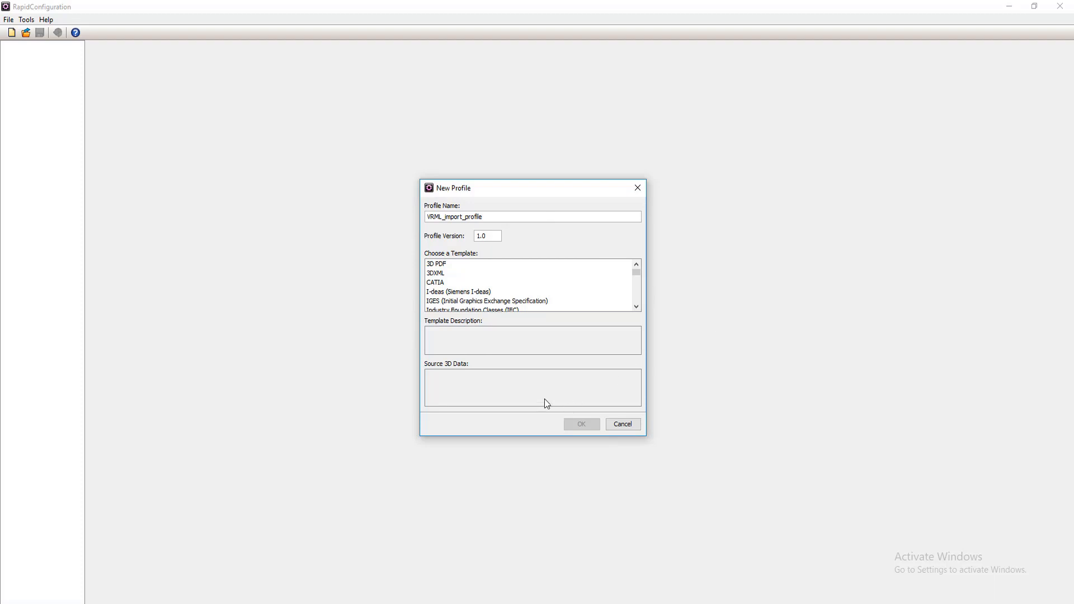
pyautogui.scroll(-3, 484, 305)
pyautogui.scroll(-1, 456, 296)
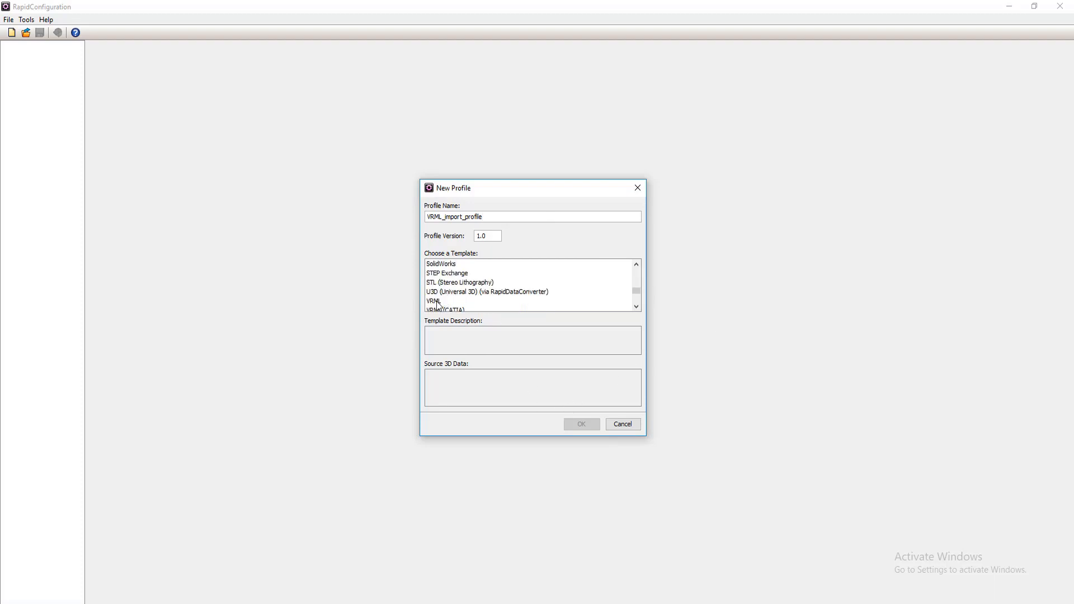
pyautogui.click(437, 302)
pyautogui.click(579, 423)
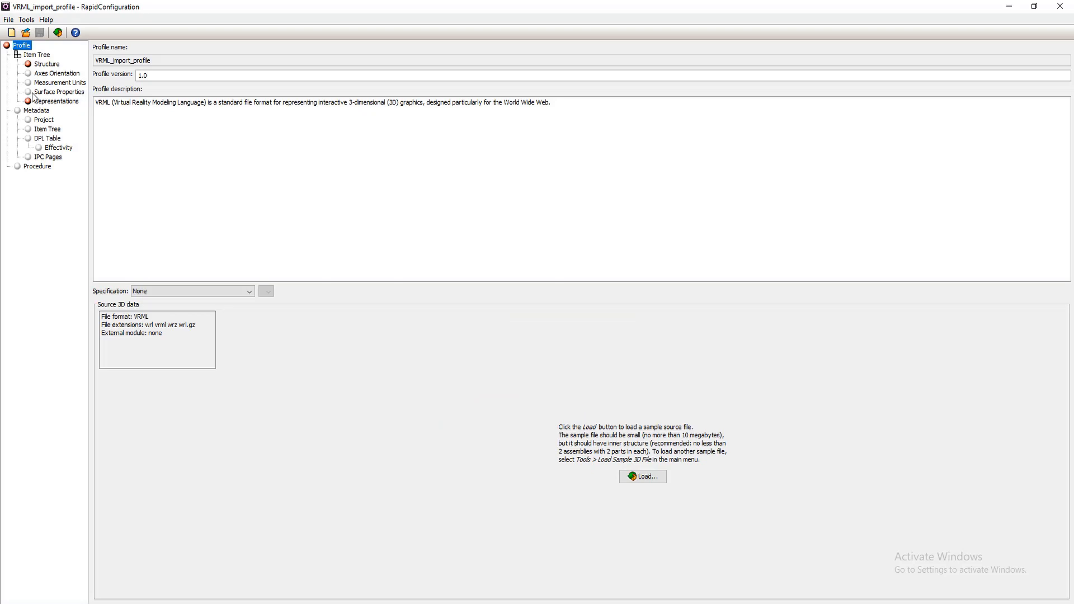
# Disable Read normals in the profile's surface properties and load Nut3 from the PUMP ASSY folder as the sample 3D file.
pyautogui.click(62, 93)
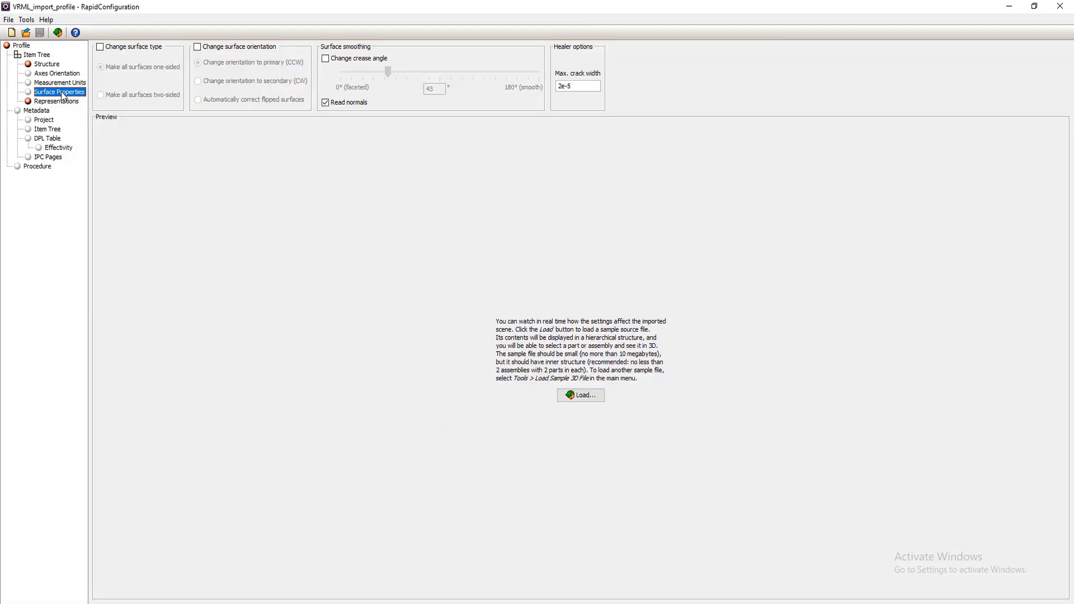
pyautogui.click(327, 101)
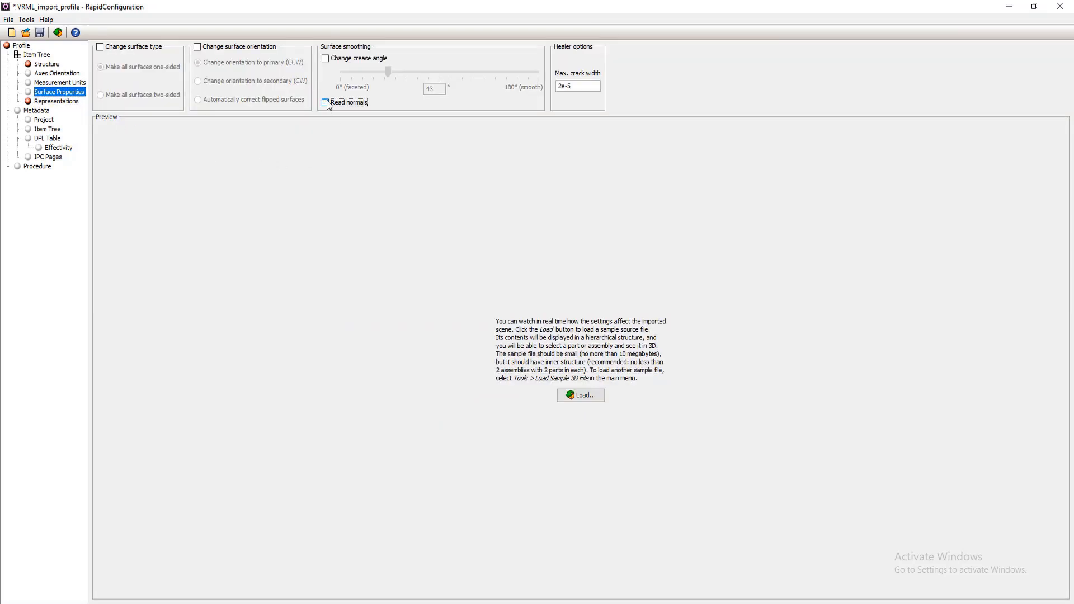
pyautogui.click(599, 399)
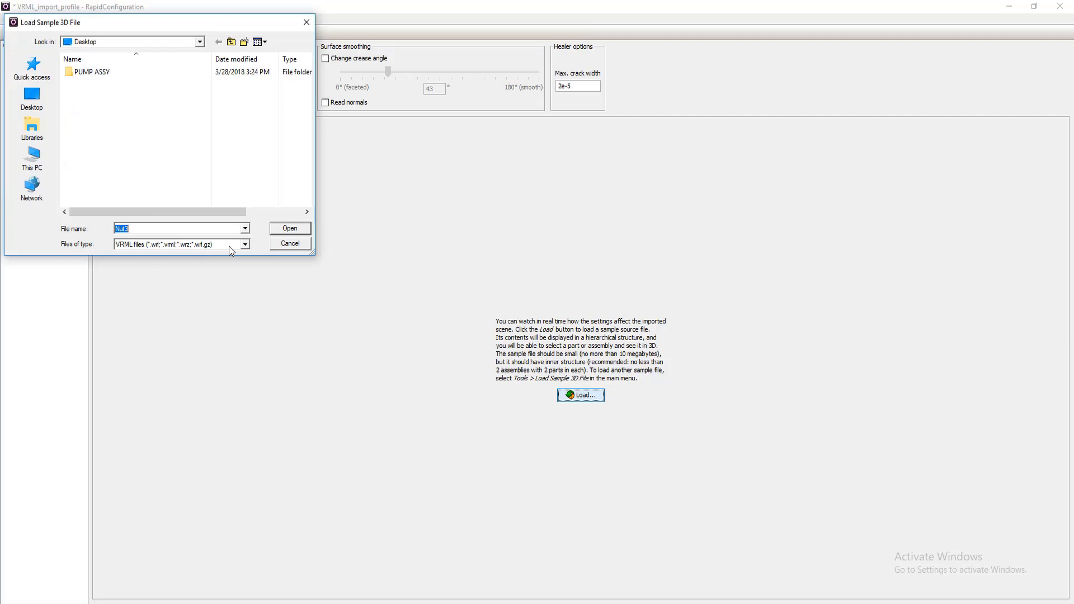
pyautogui.doubleClick(89, 73)
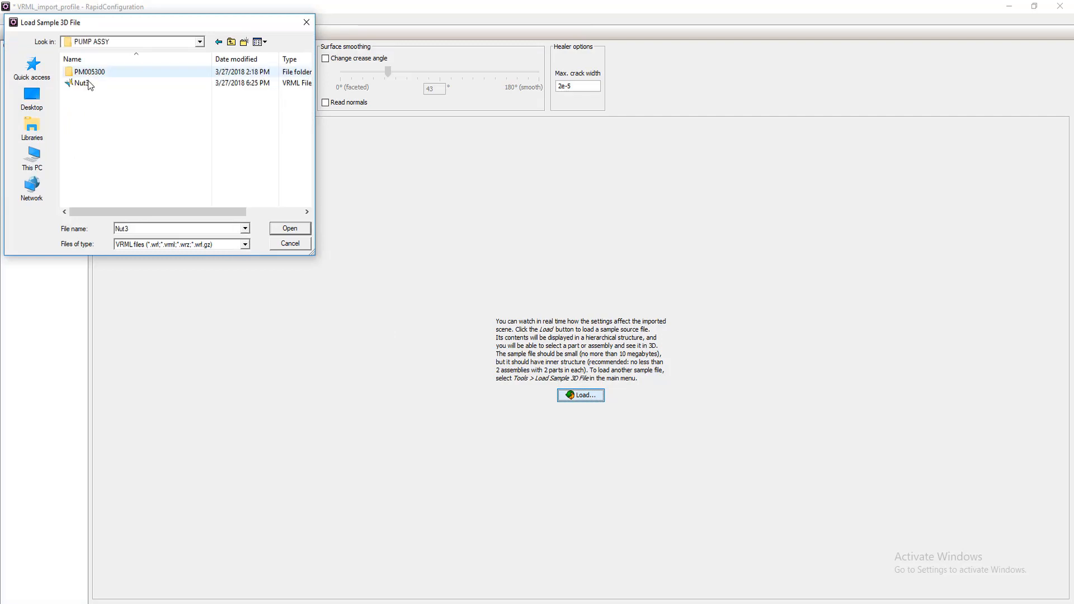
pyautogui.click(89, 83)
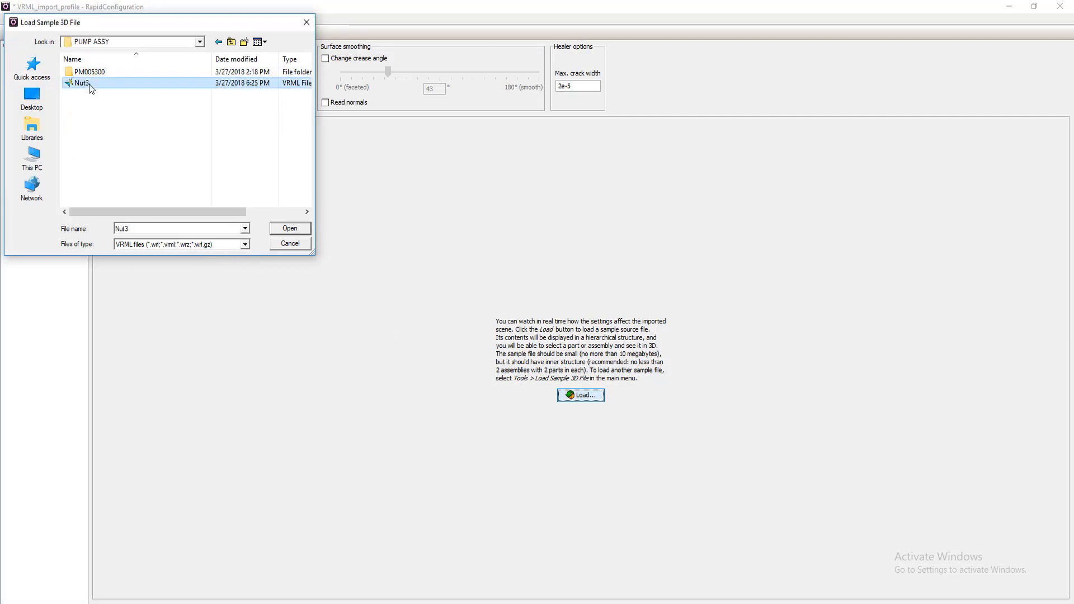
pyautogui.click(283, 228)
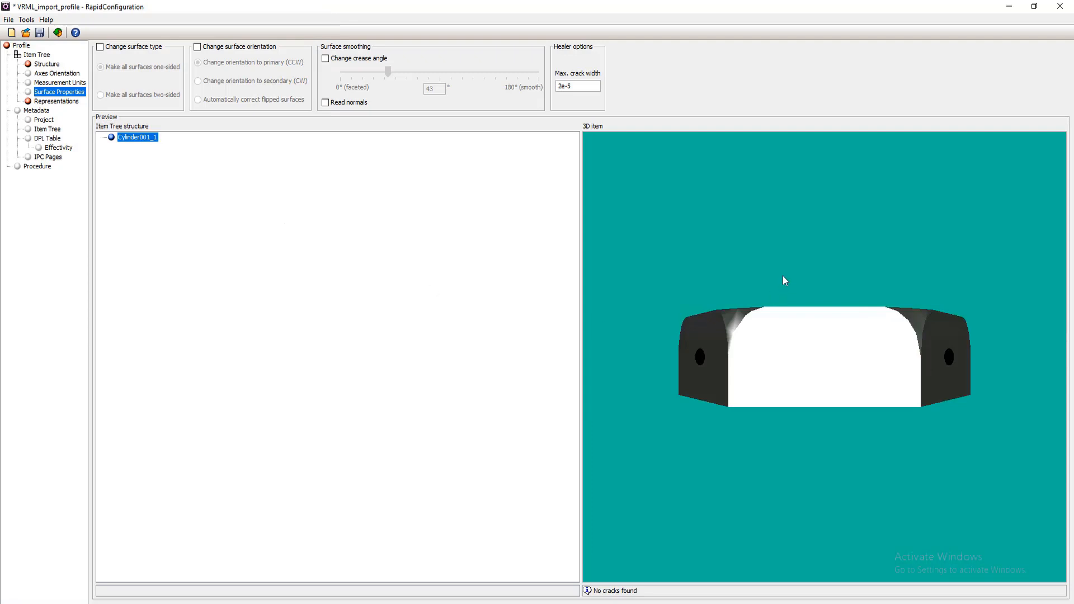
# Enable the crease angle change for surface smoothing and set the angle to 17°.
pyautogui.moveTo(676, 256); pyautogui.dragTo(868, 247)
pyautogui.moveTo(880, 367); pyautogui.dragTo(914, 318)
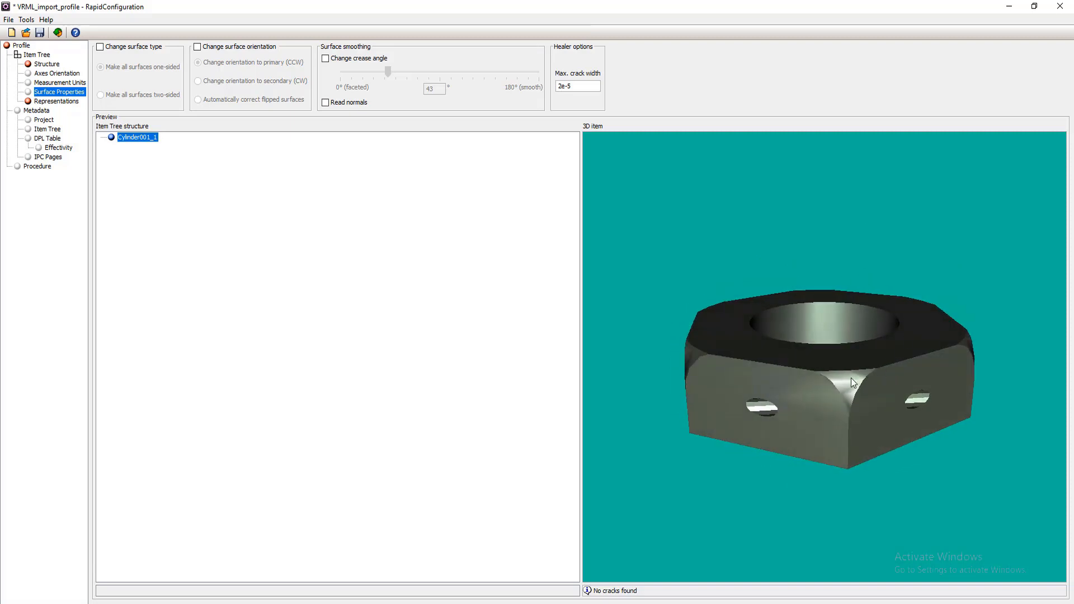
pyautogui.moveTo(814, 323); pyautogui.dragTo(858, 358)
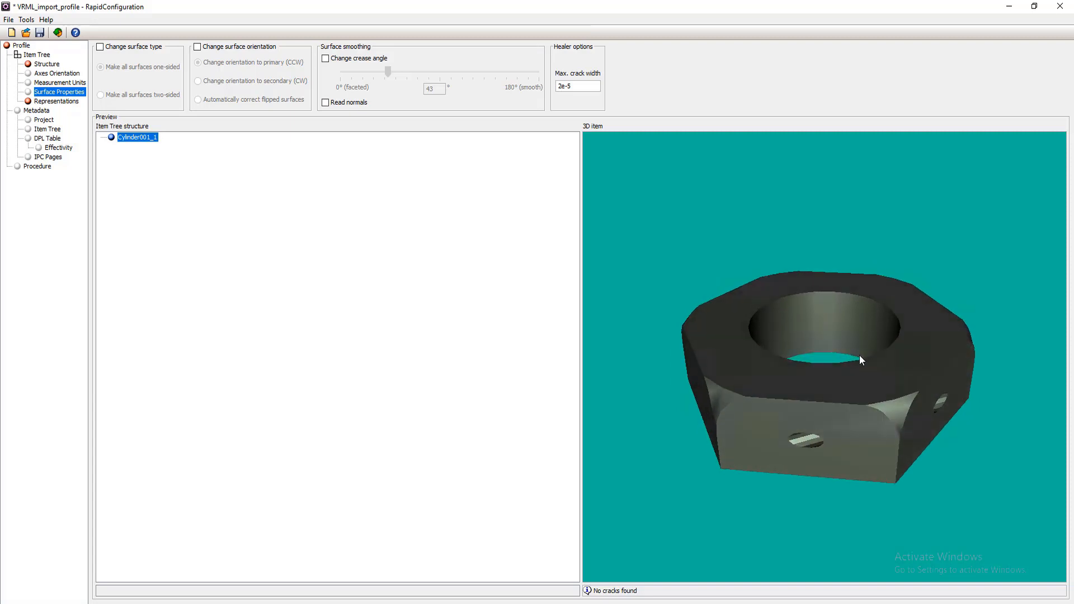
pyautogui.click(331, 60)
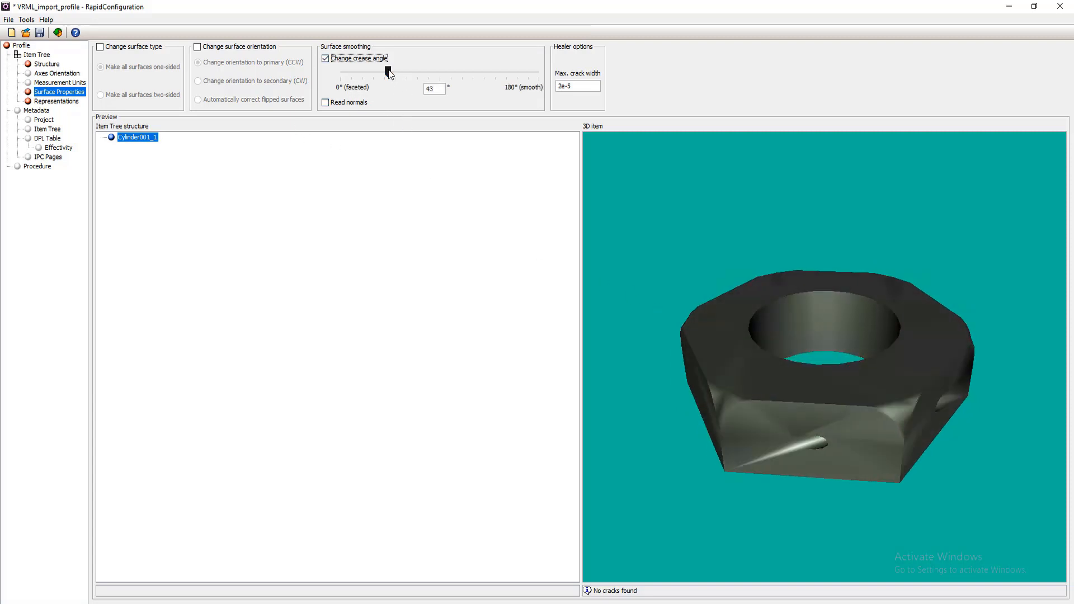
pyautogui.moveTo(387, 69); pyautogui.dragTo(359, 75)
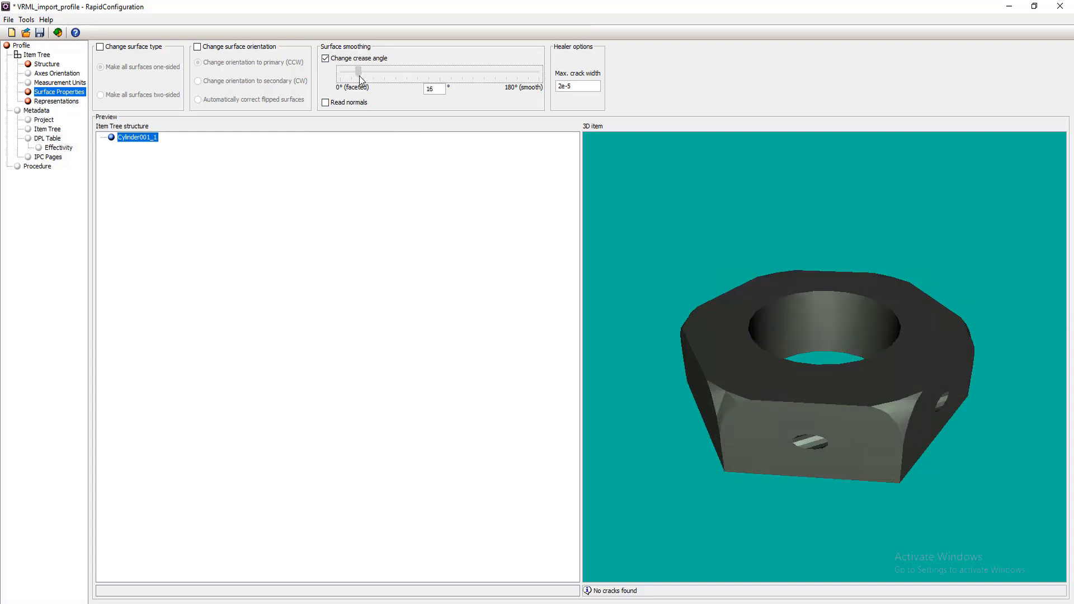
# Inspect the nut's smoothing from several sides and set the crease angle to 20°.
pyautogui.moveTo(779, 300); pyautogui.dragTo(779, 247)
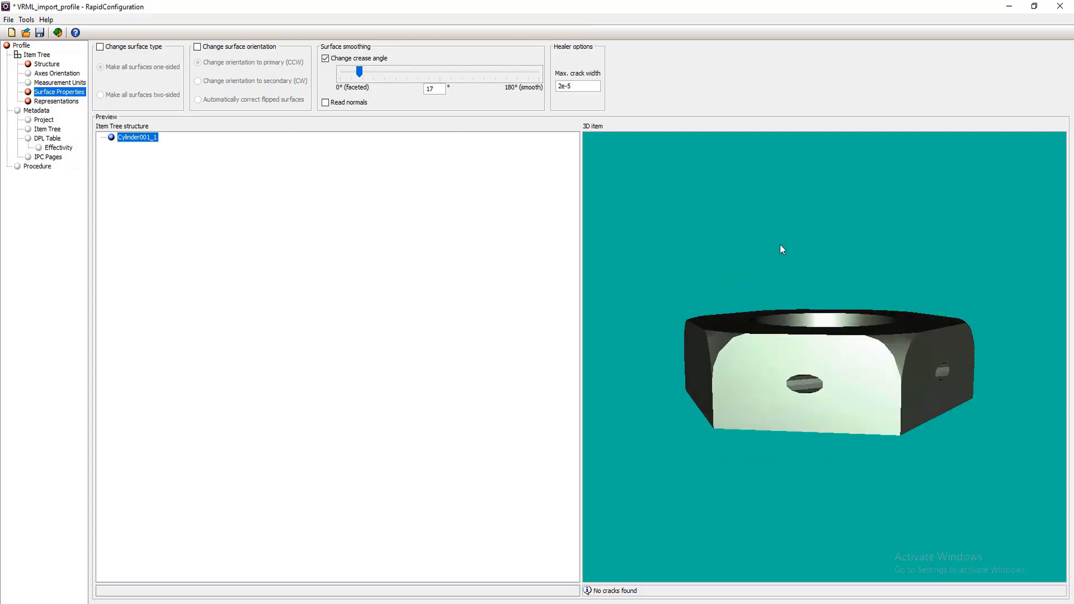
pyautogui.moveTo(804, 389); pyautogui.dragTo(843, 407)
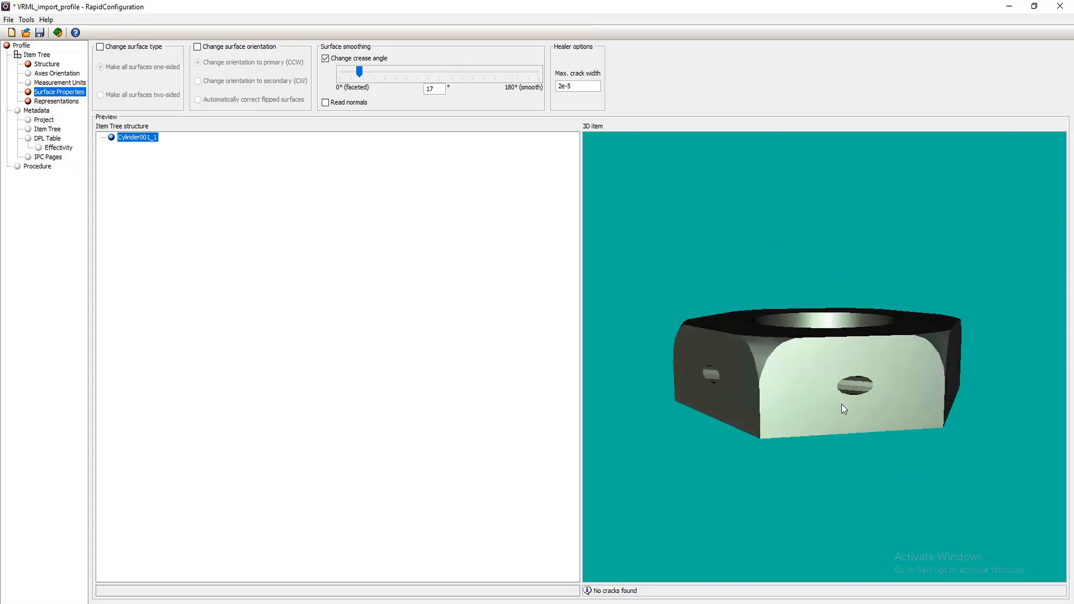
pyautogui.moveTo(809, 335); pyautogui.dragTo(798, 381)
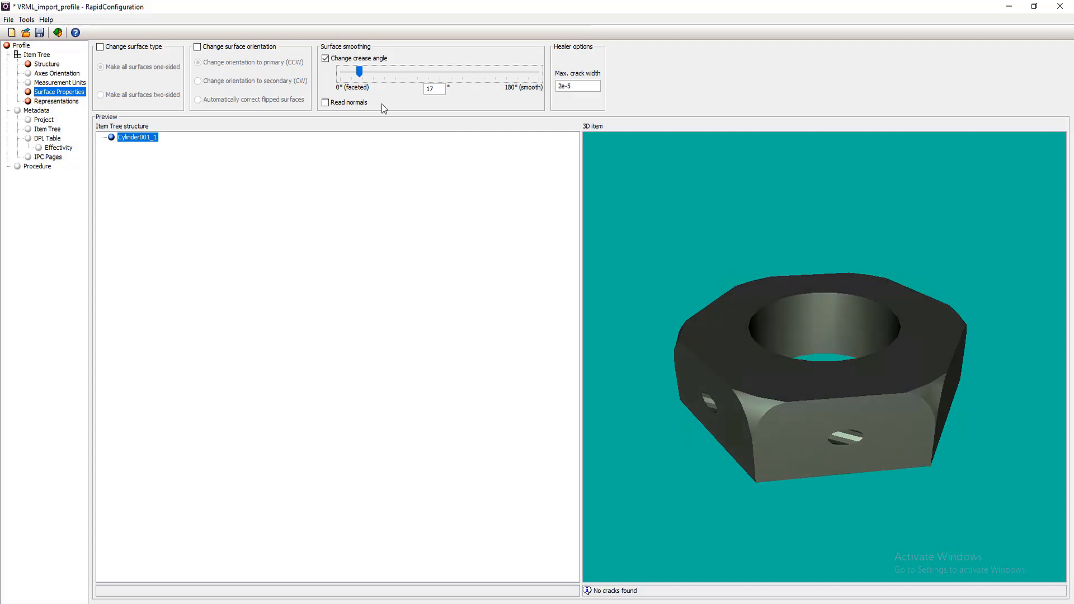
pyautogui.moveTo(375, 73)
pyautogui.mouseDown()
pyautogui.moveTo(398, 73)
pyautogui.moveTo(364, 77)
pyautogui.mouseUp()
pyautogui.moveTo(684, 256); pyautogui.dragTo(646, 229)
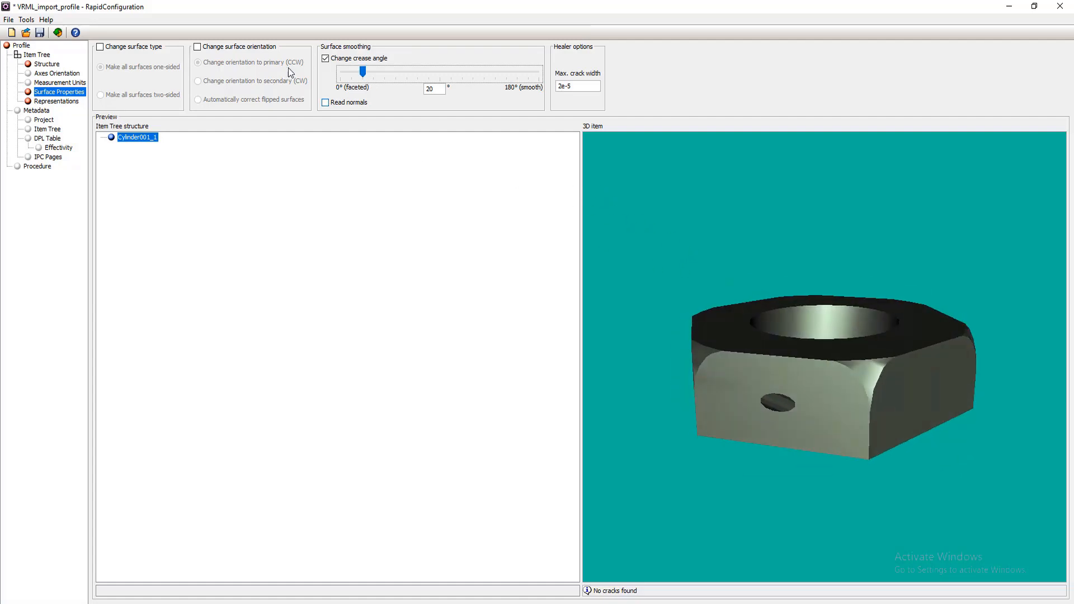
# Enable Read normals in the surface smoothing settings and examine the nut's shading from several sides.
pyautogui.click(325, 102)
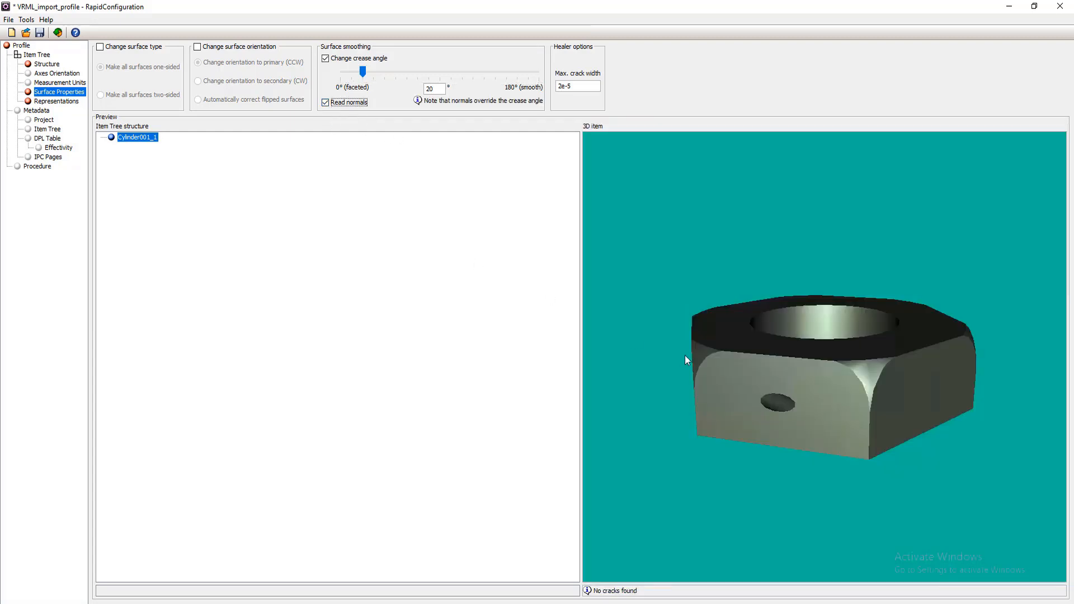
pyautogui.moveTo(703, 311); pyautogui.dragTo(853, 339)
pyautogui.moveTo(786, 344); pyautogui.dragTo(866, 434)
pyautogui.moveTo(818, 460); pyautogui.dragTo(671, 426)
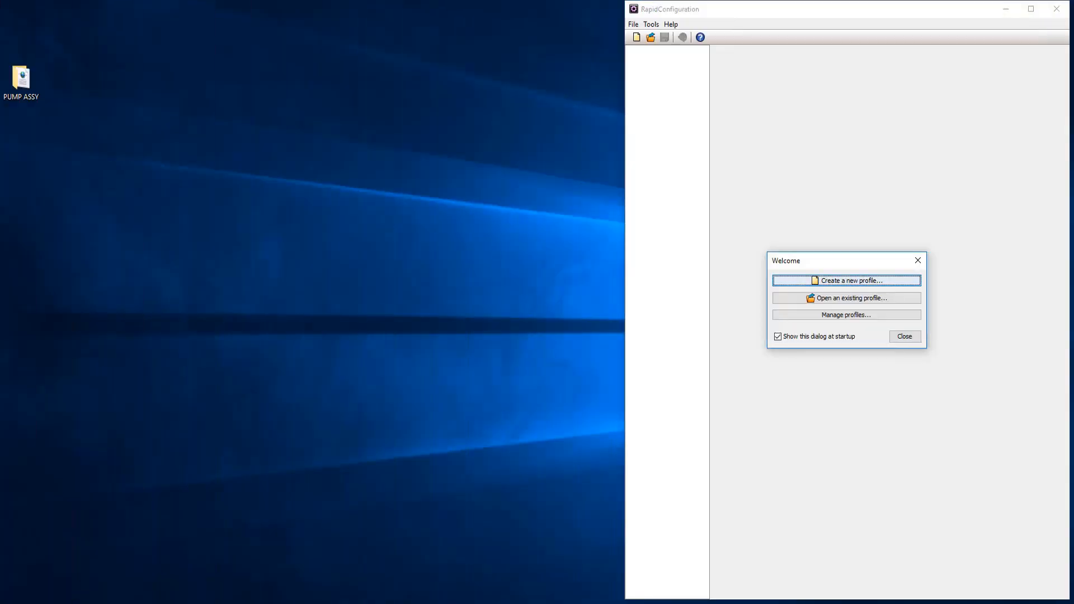
# Launch RapidCatalog (64 bit) alongside RapidConfiguration.
pyautogui.rightClick(72, 603)
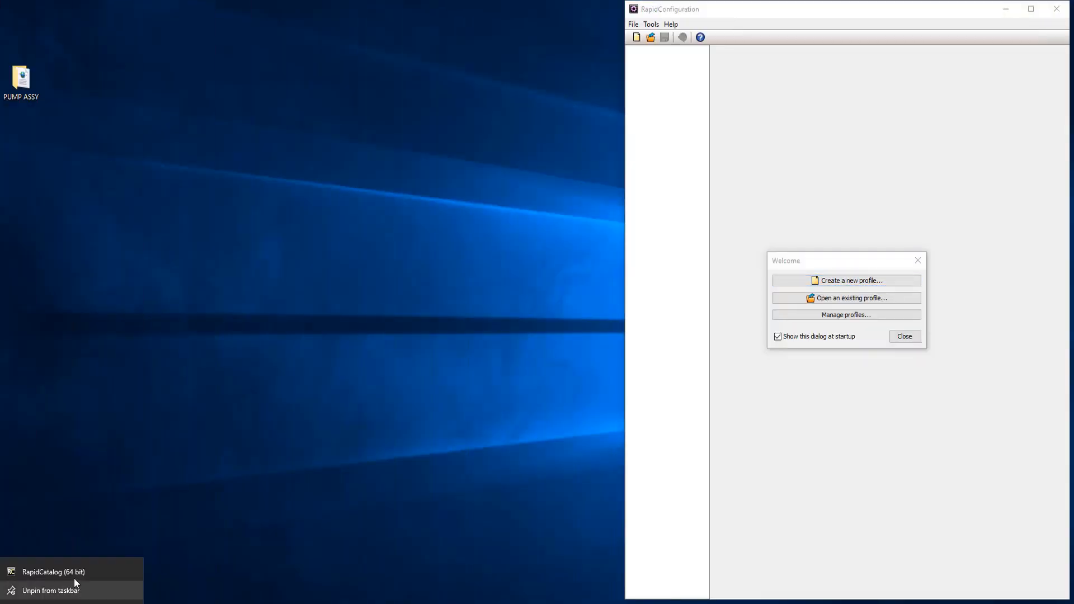
pyautogui.click(74, 572)
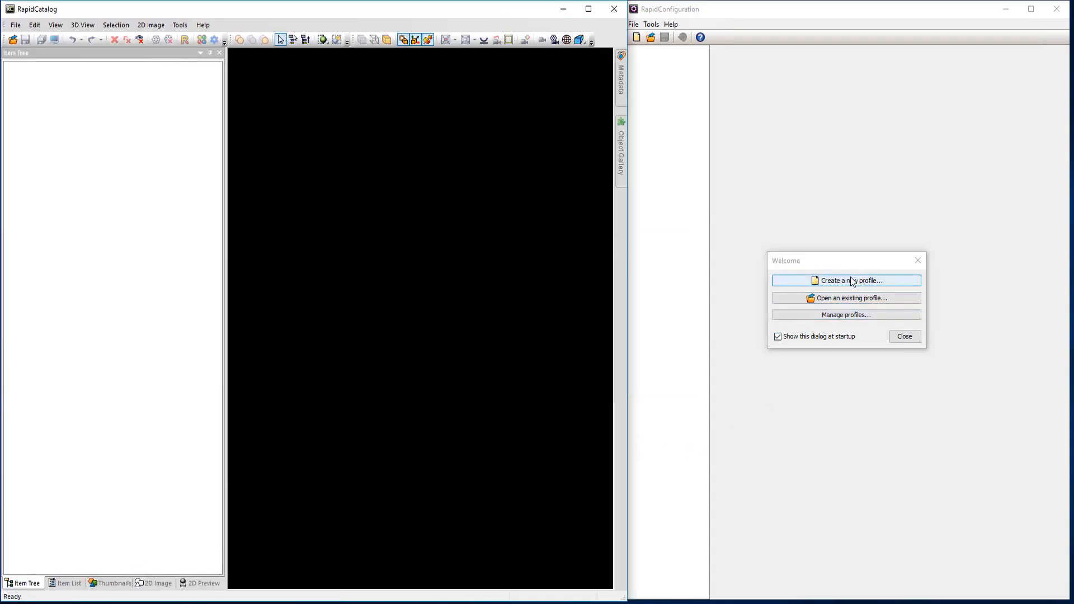
# In RapidConfiguration, create a profile named PLMXML_OOTB from the PLMXML template and show its item tree structure settings.
pyautogui.click(850, 281)
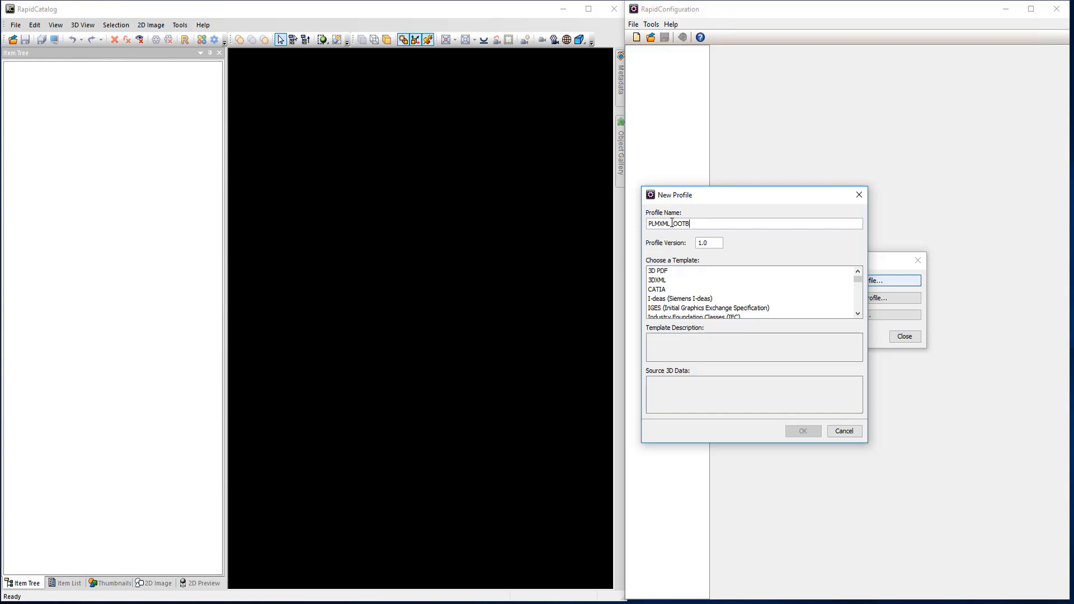
pyautogui.scroll(-3, 686, 301)
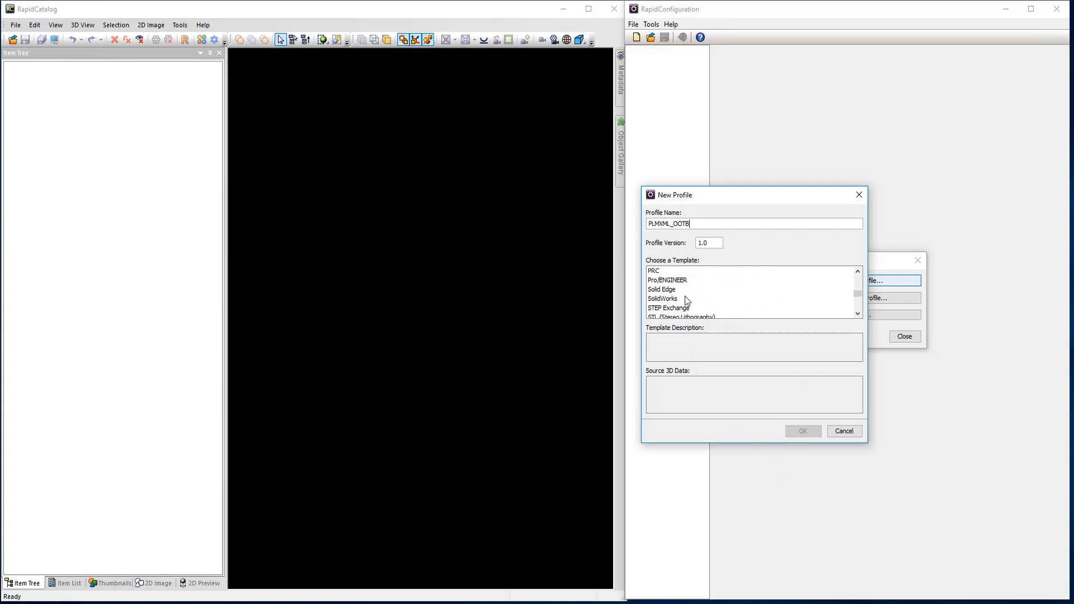
pyautogui.scroll(-1, 677, 295)
pyautogui.scroll(1, 673, 294)
pyautogui.scroll(1, 672, 295)
pyautogui.click(669, 290)
pyautogui.click(802, 431)
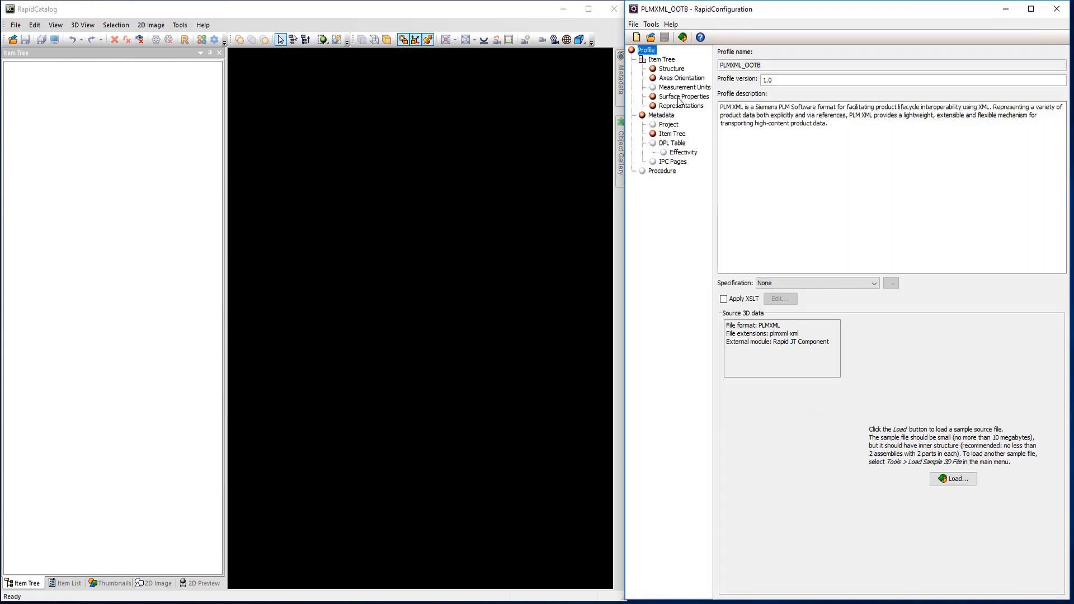
pyautogui.click(674, 69)
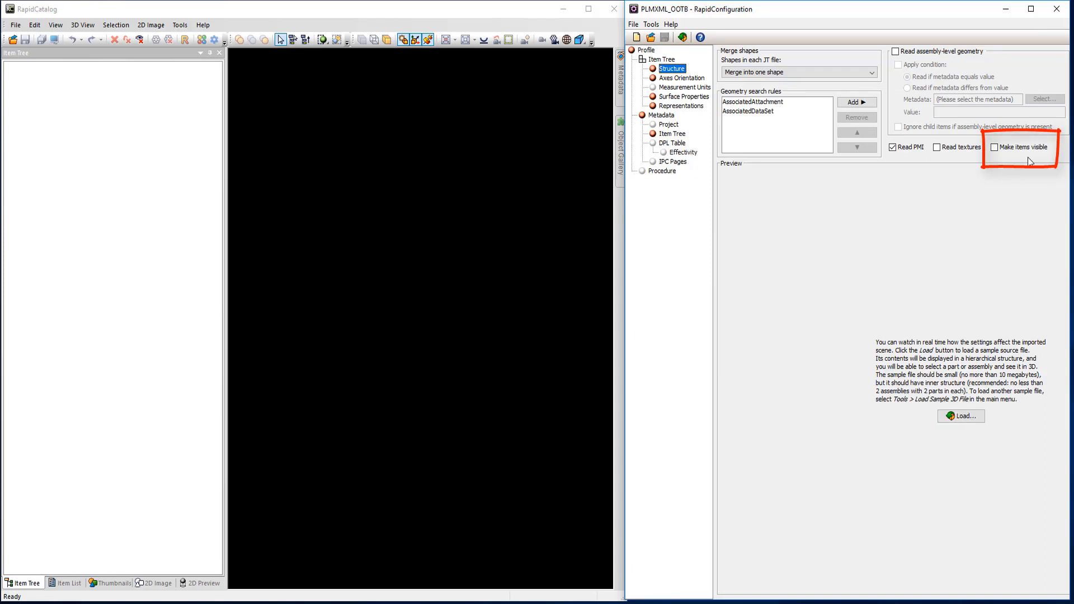
# In RapidCatalog, create a project named OOTB_import in the Default working space using the Generic IPC specification.
pyautogui.click(15, 25)
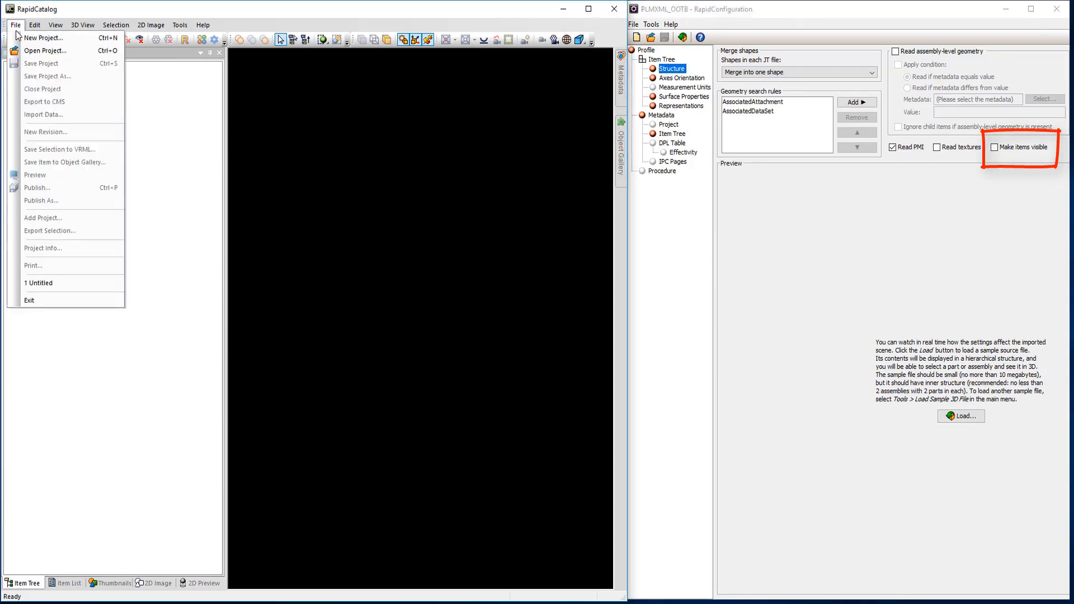
pyautogui.click(34, 38)
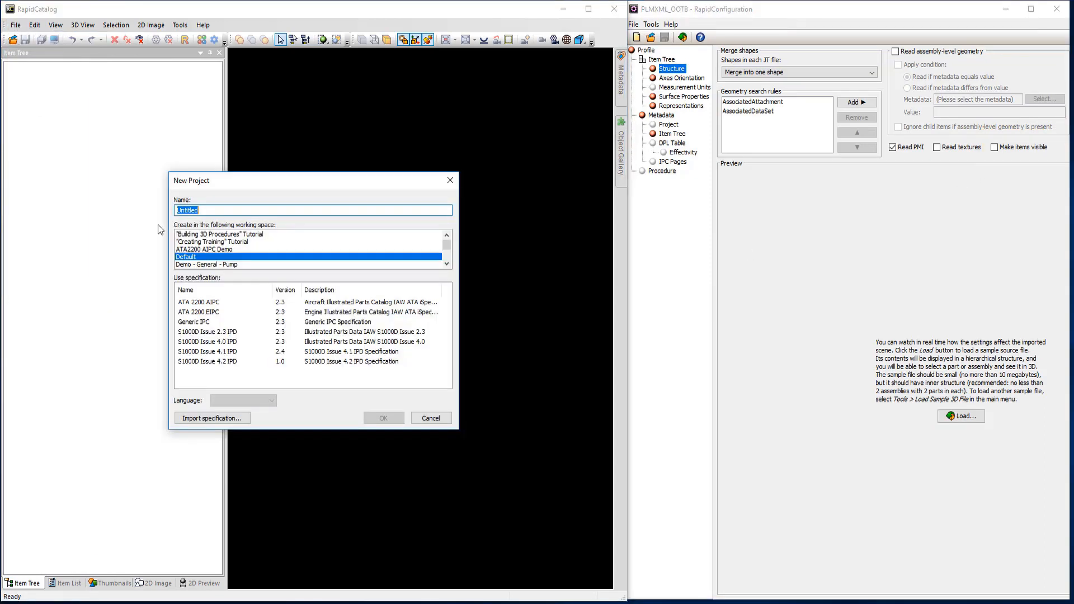
pyautogui.click(211, 322)
pyautogui.doubleClick(209, 210)
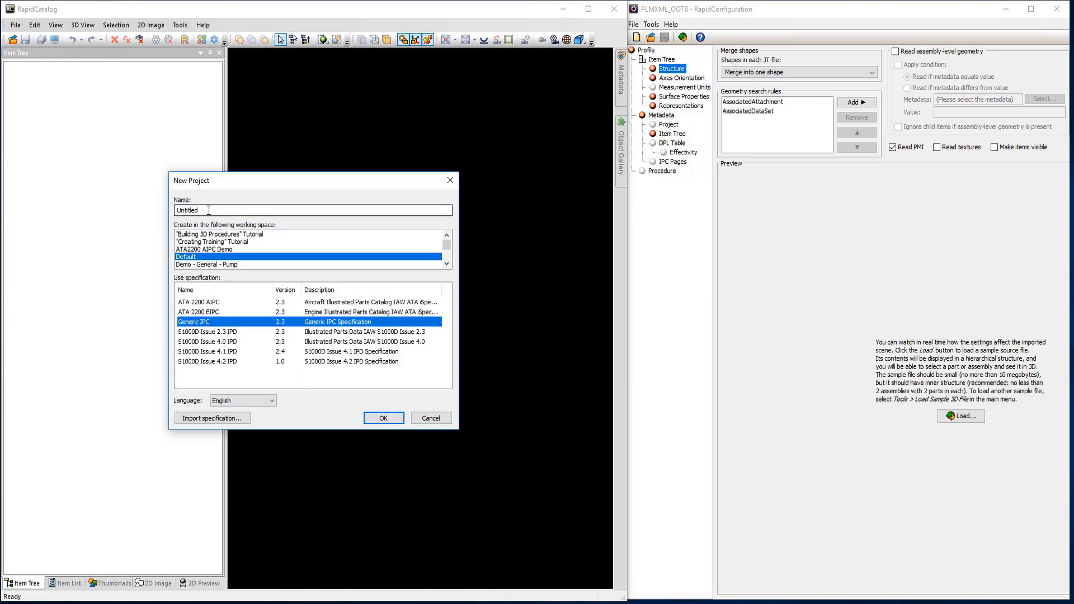
pyautogui.write('OOTB_import')
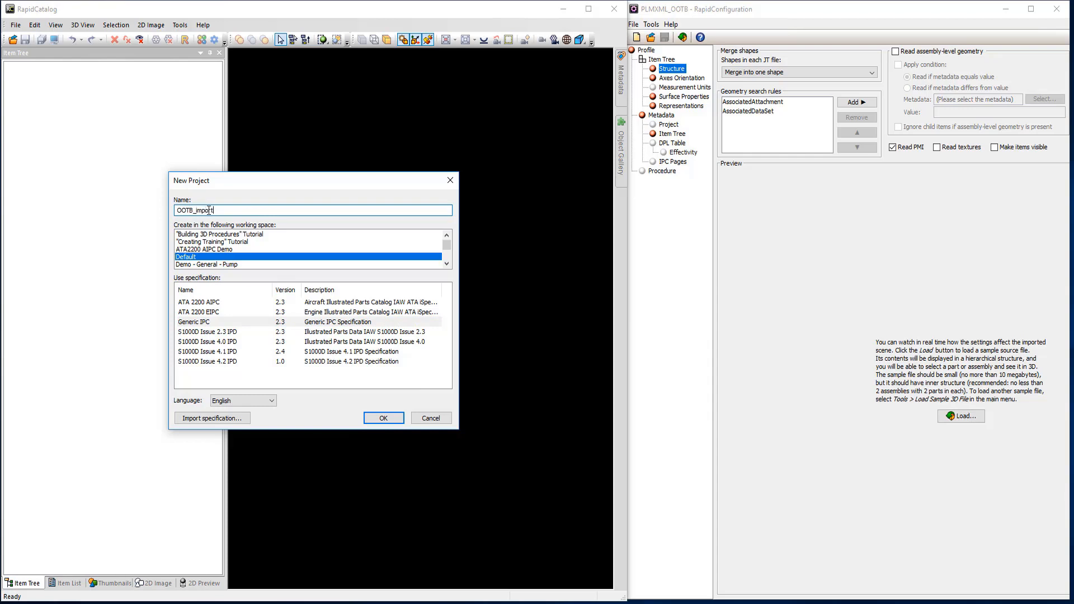
pyautogui.click(383, 419)
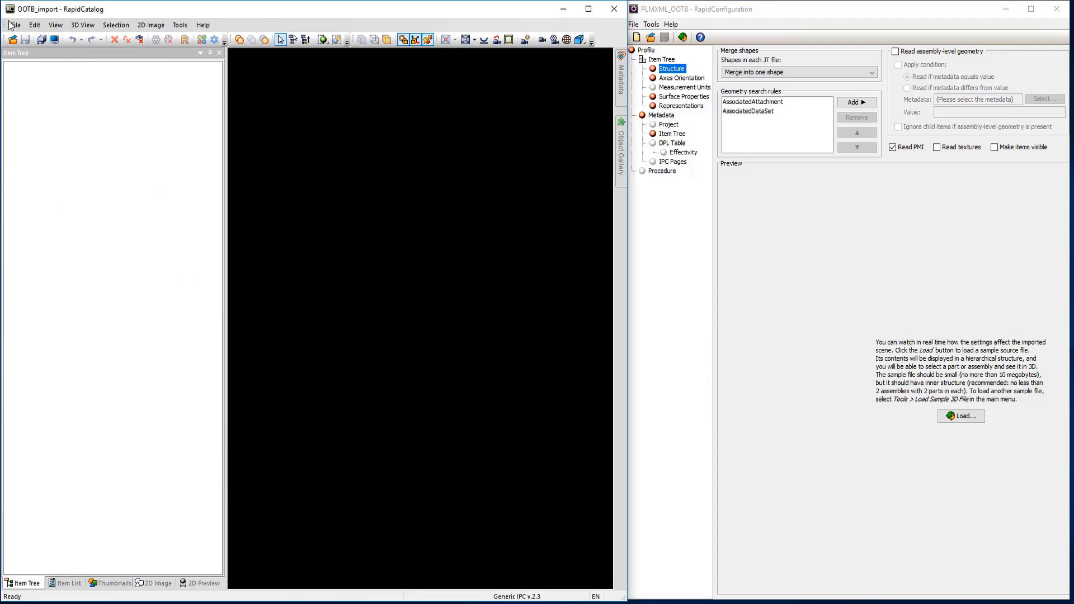
# Import the PM005300 XML file from the PUMP ASSY folder into the OOTB_import project using RapidDataImportTool and the PLMXML_OOTB profile.
pyautogui.click(14, 24)
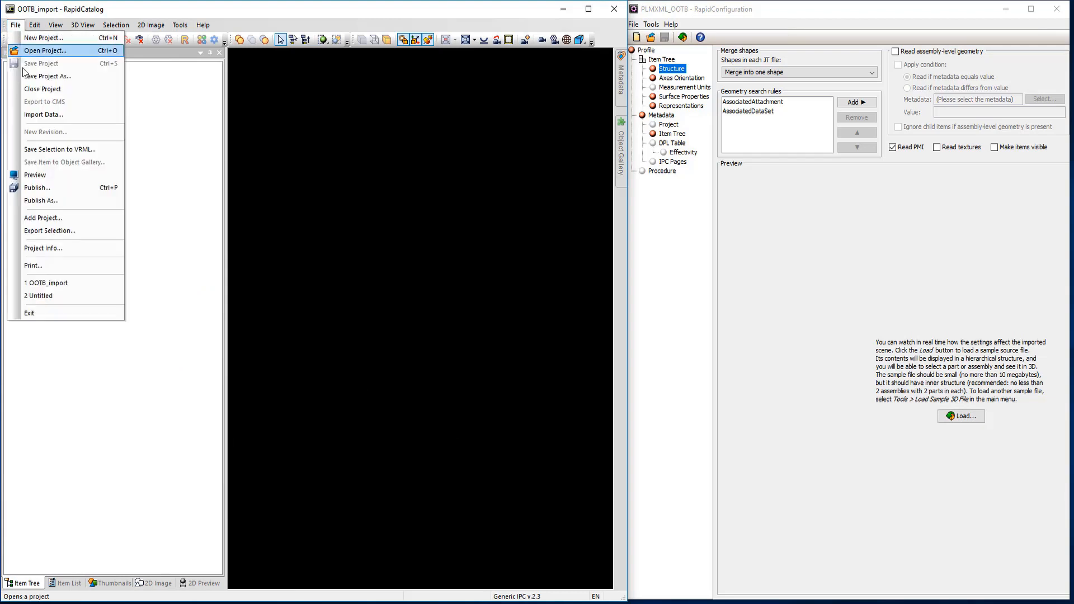
pyautogui.click(27, 119)
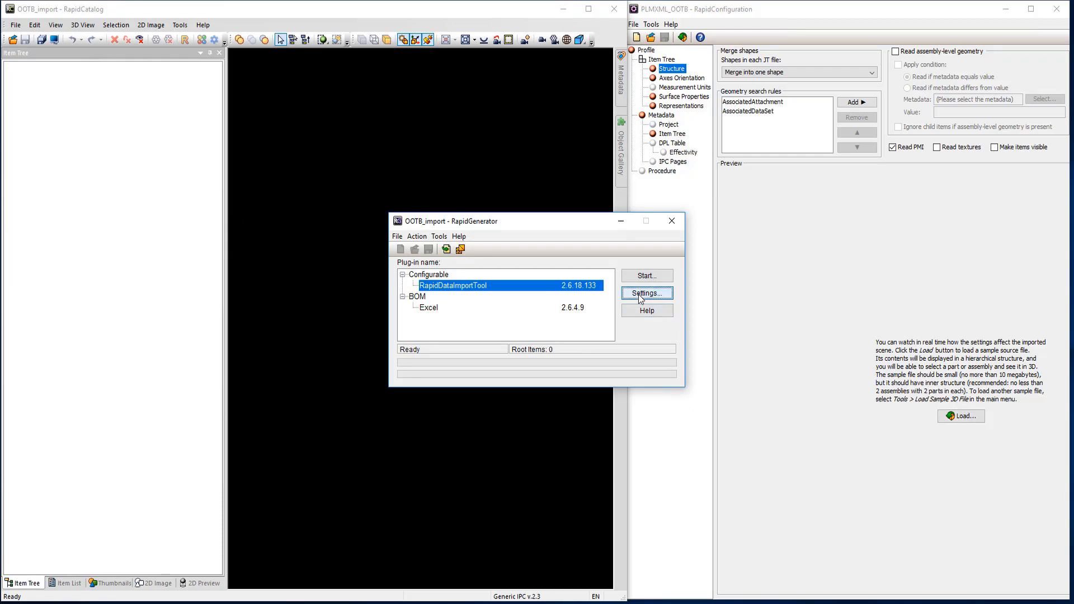
pyautogui.click(639, 294)
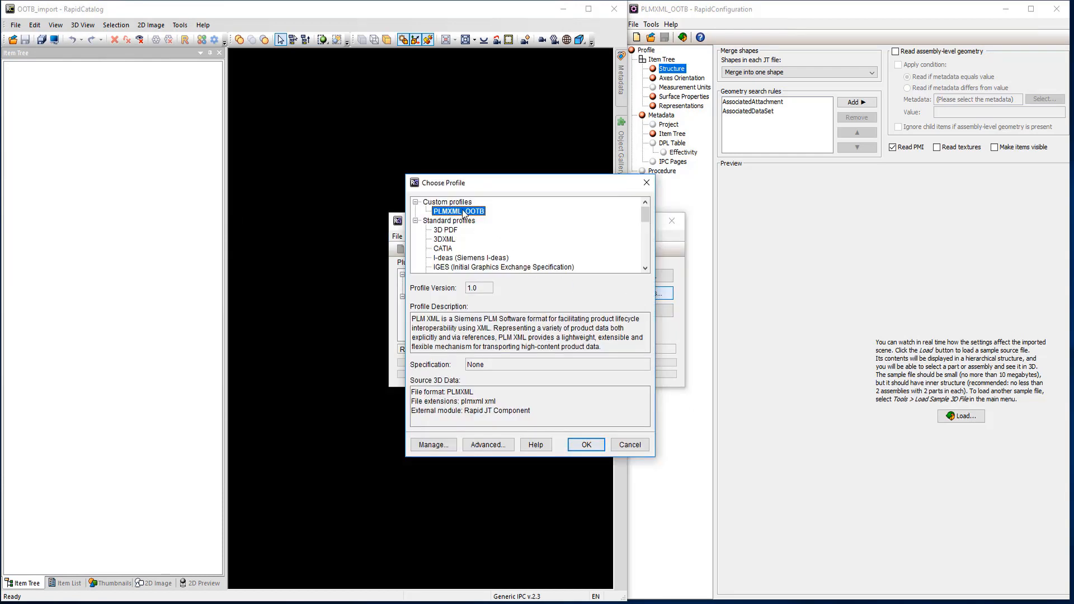
pyautogui.click(590, 445)
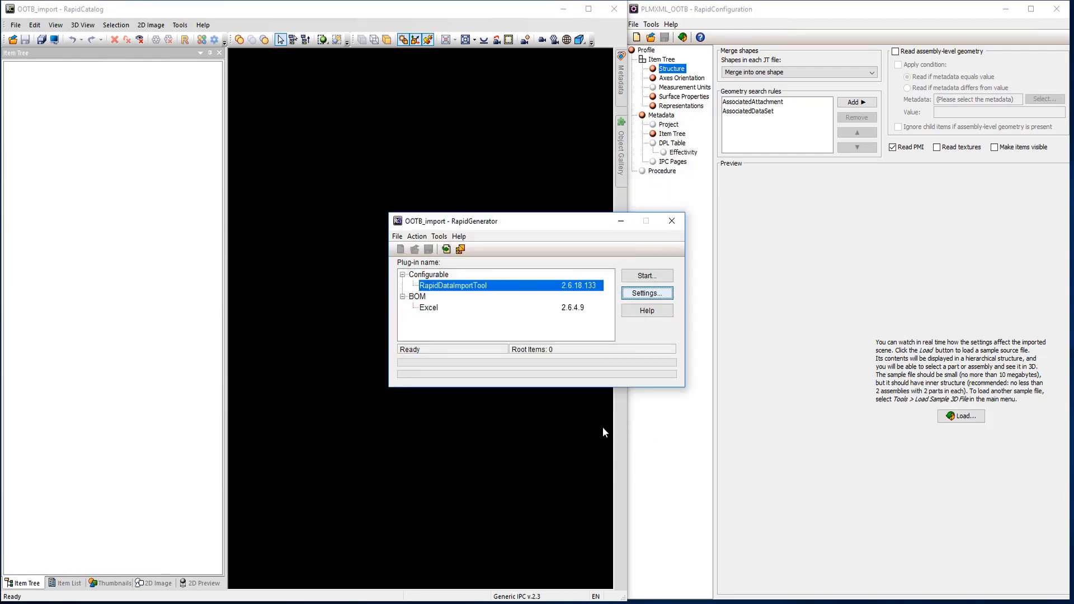
pyautogui.click(649, 275)
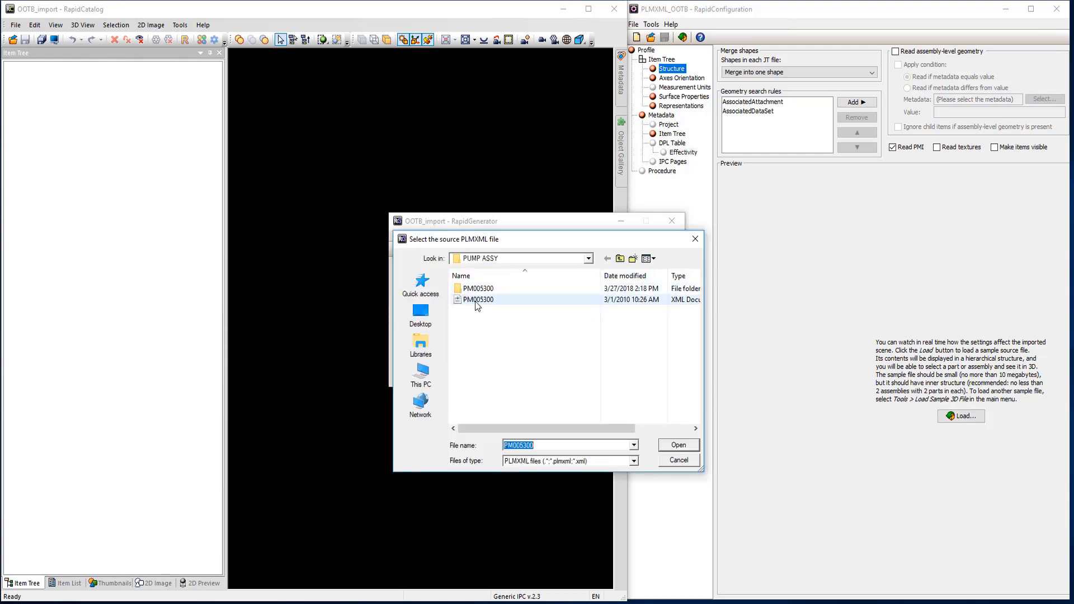
pyautogui.doubleClick(475, 301)
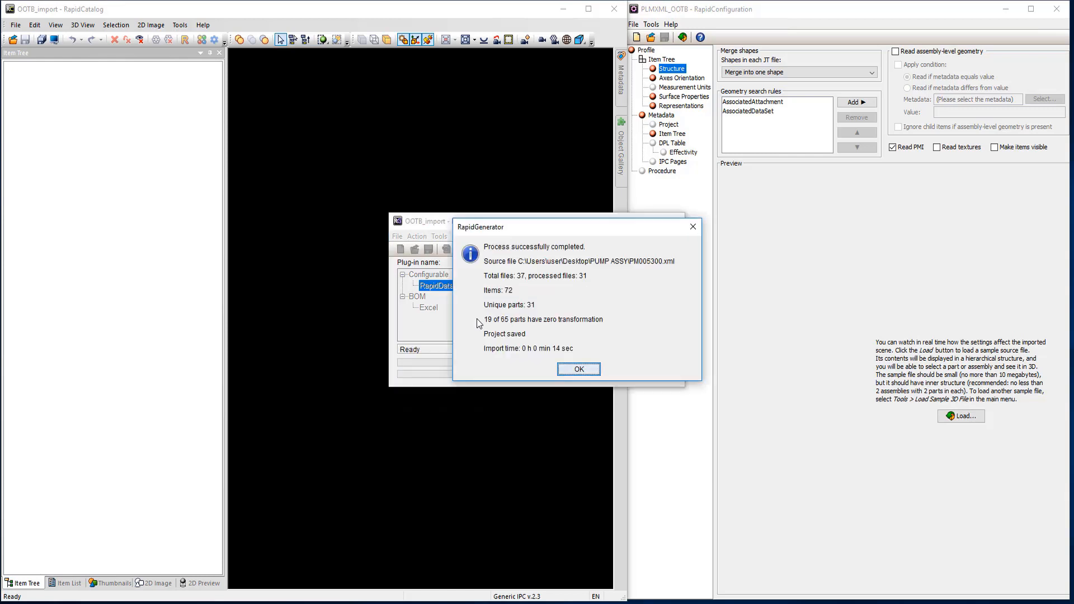
pyautogui.click(579, 369)
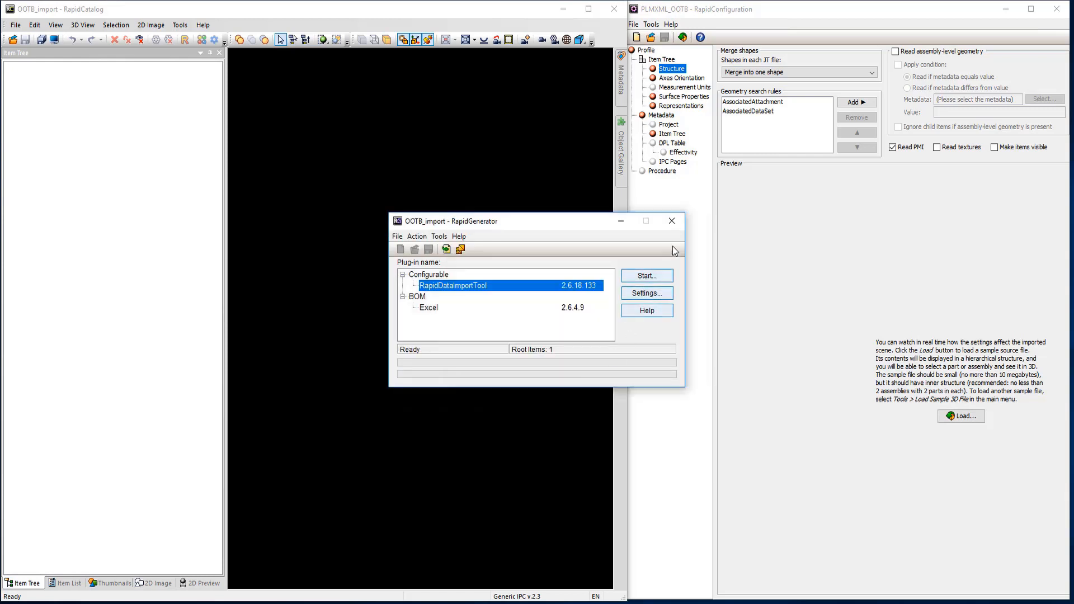
pyautogui.click(671, 220)
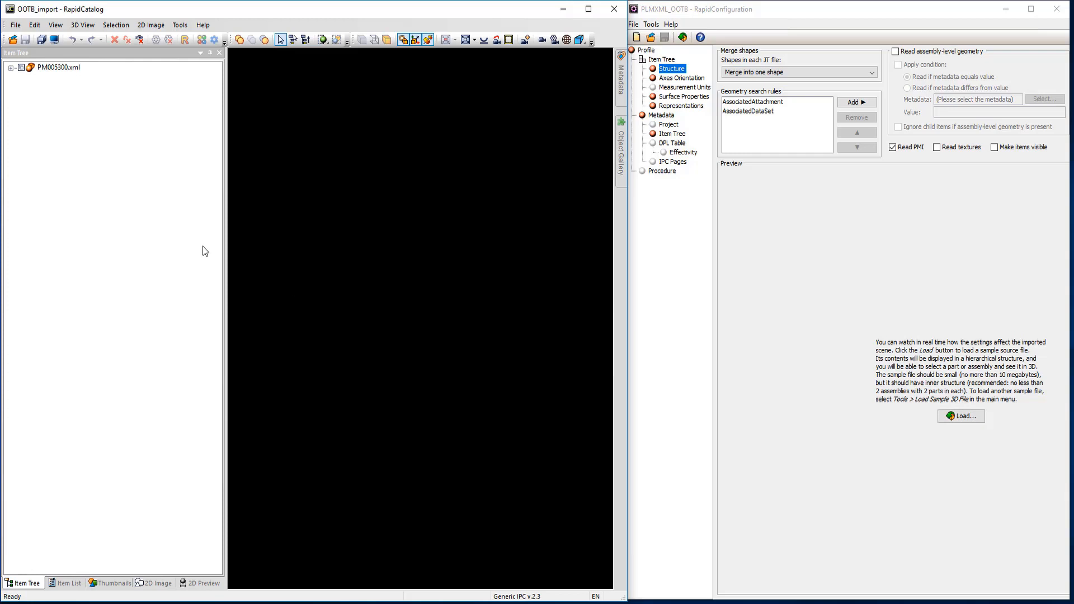
# Make the imported PM005300.xml item visible in the 3D view and examine the pump from another side.
pyautogui.click(37, 68)
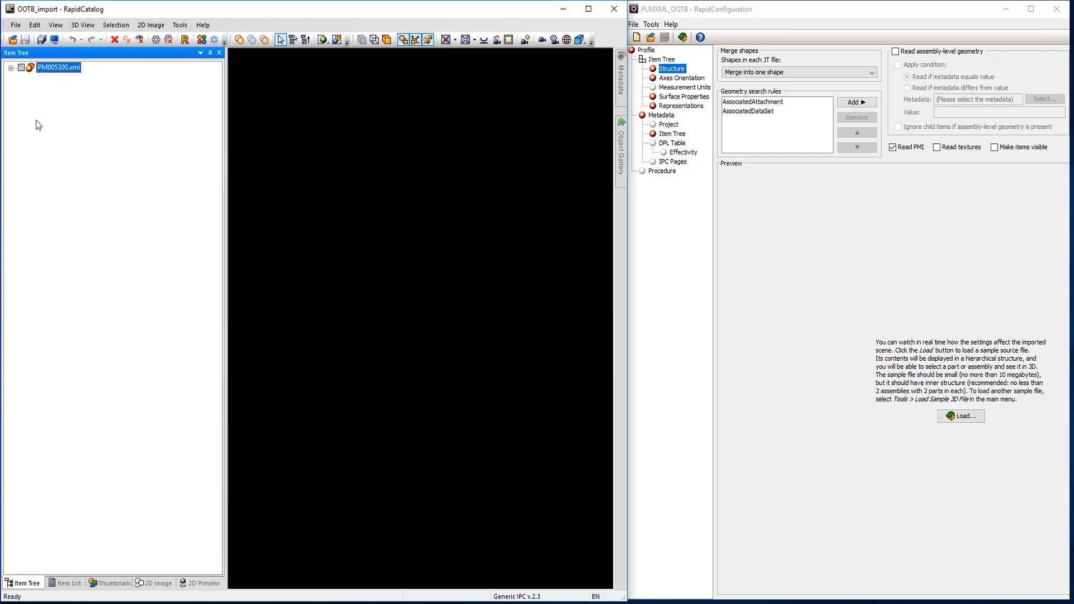
pyautogui.click(386, 41)
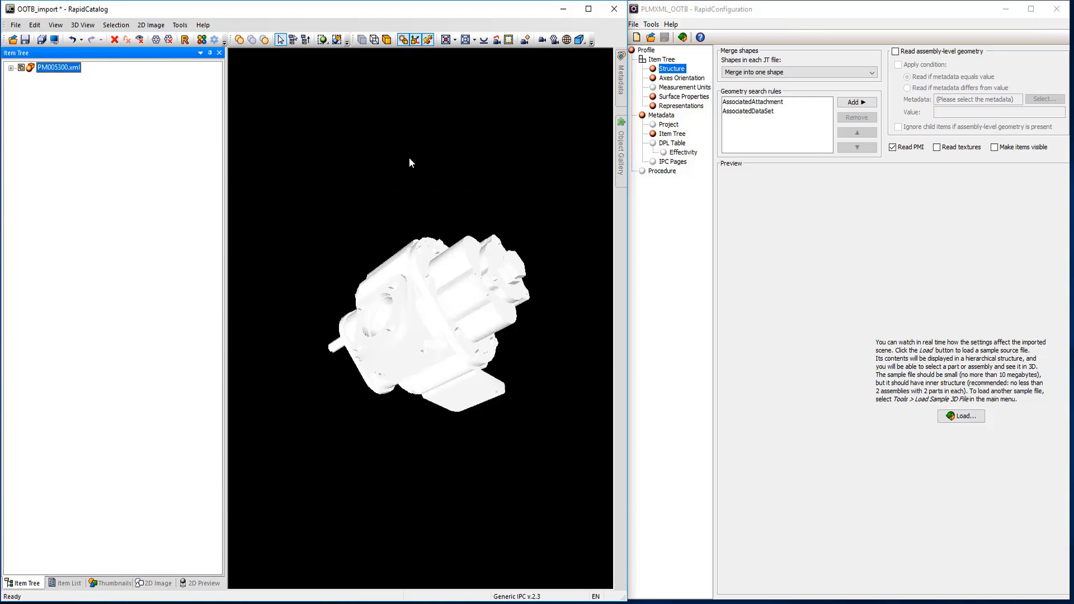
pyautogui.click(454, 178)
pyautogui.moveTo(487, 186); pyautogui.dragTo(311, 255)
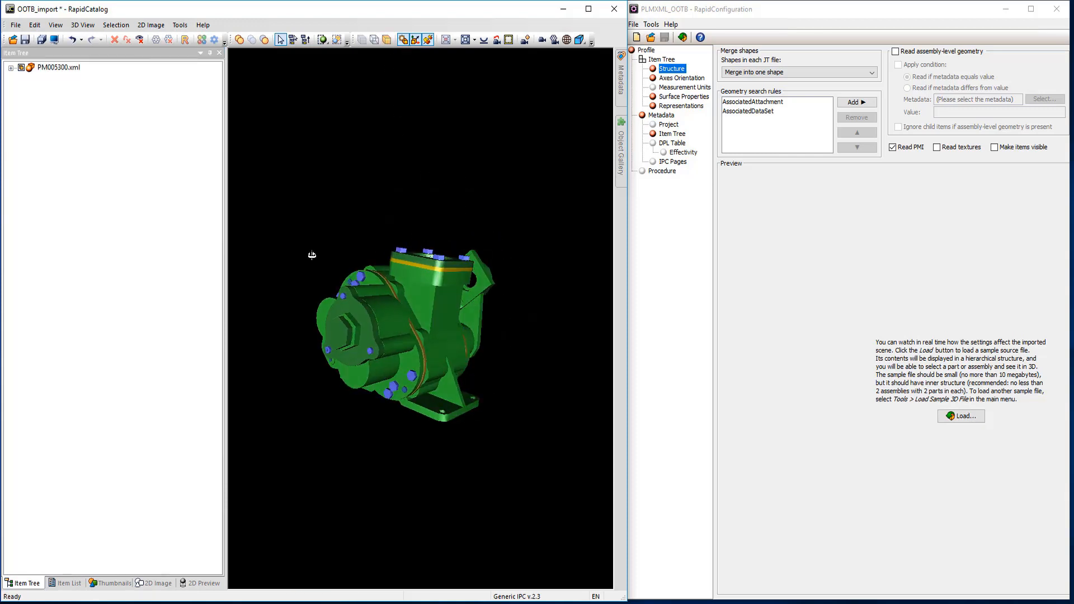
# In RapidConfiguration, create a profile named PLMXML_Visible_import from the PLMXML template.
pyautogui.click(634, 25)
pyautogui.click(657, 37)
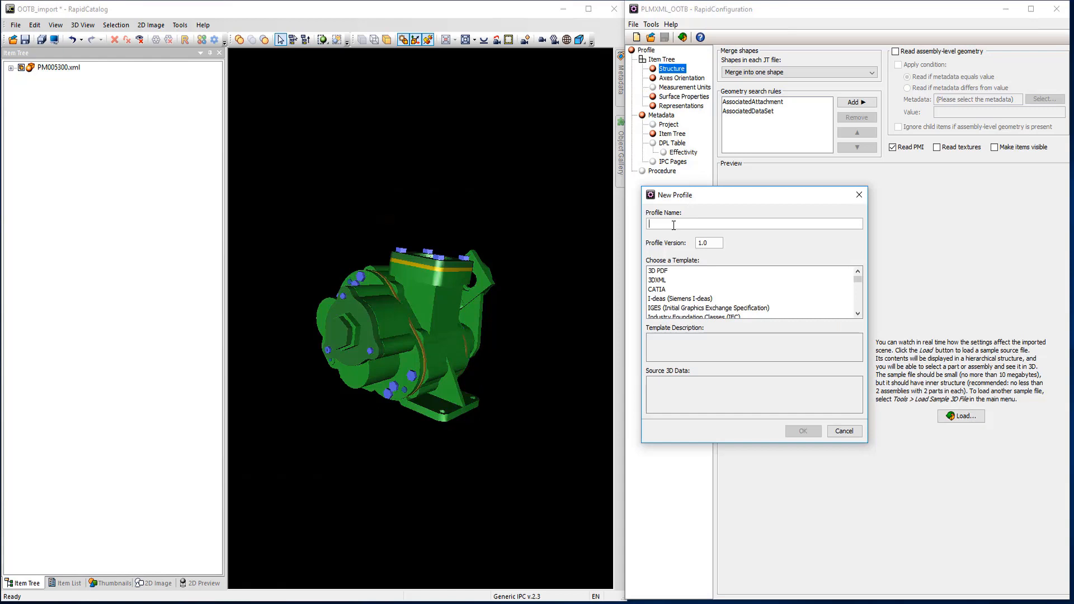
pyautogui.write('PLMXML_Visible_import')
pyautogui.click(689, 298)
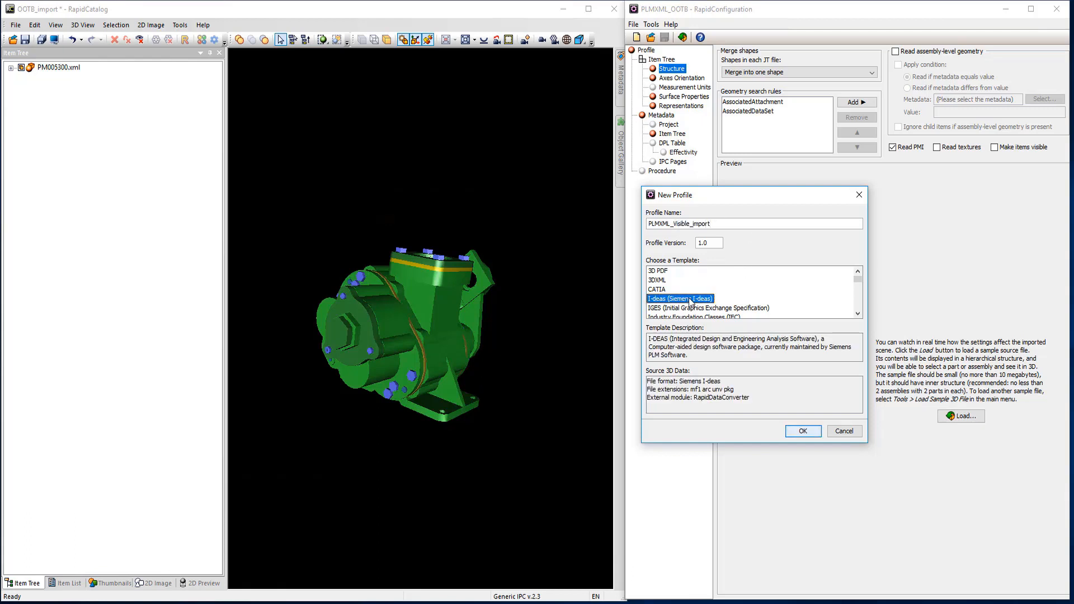
pyautogui.scroll(-3, 689, 297)
pyautogui.click(660, 289)
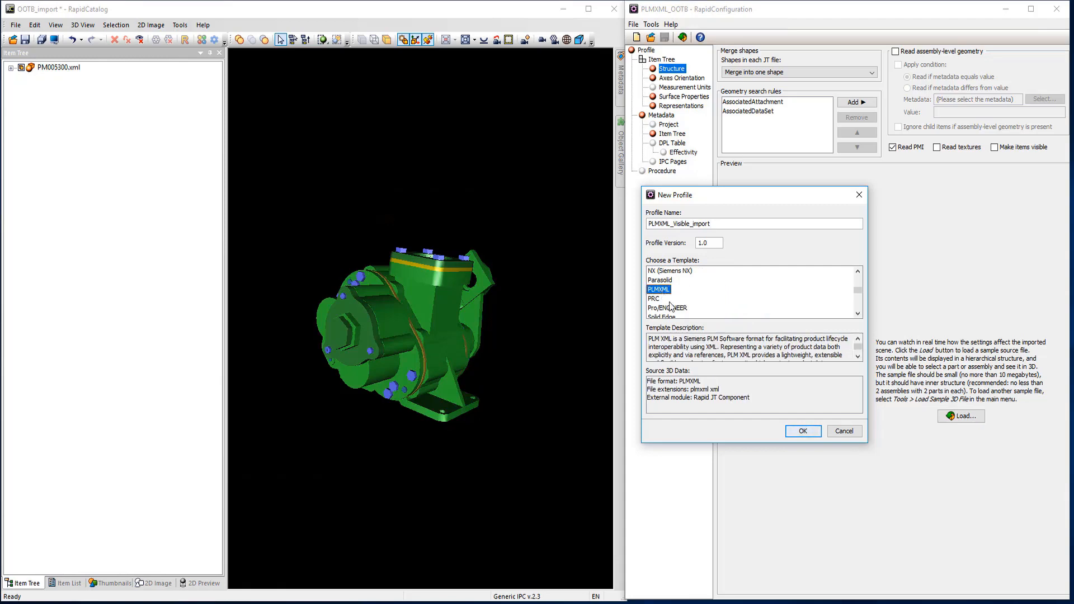
pyautogui.click(803, 431)
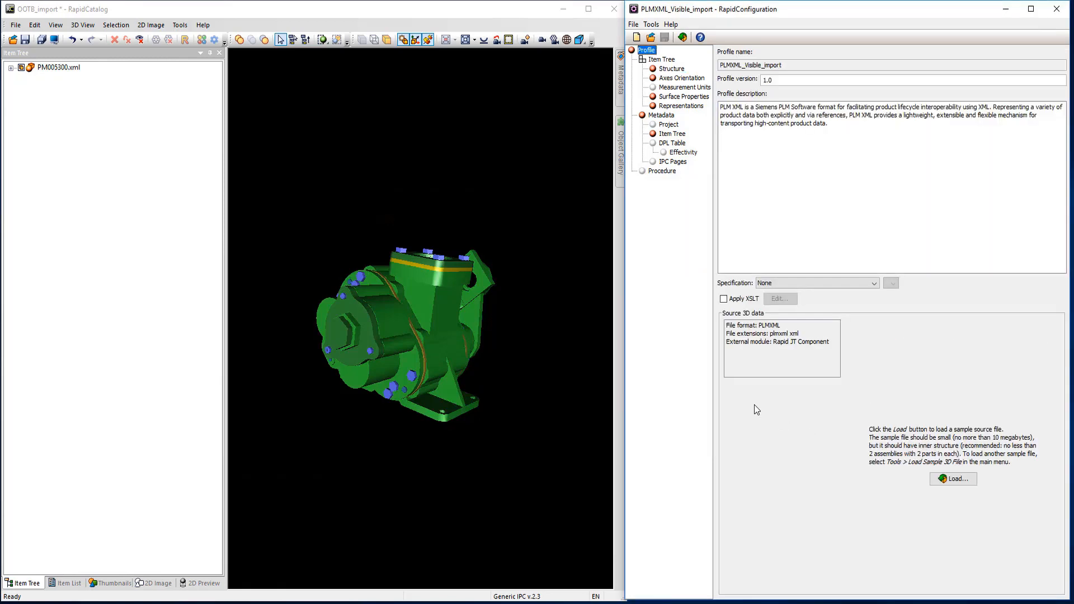
# Enable Make items visible in the profile's item tree structure settings and save the profile.
pyautogui.click(674, 70)
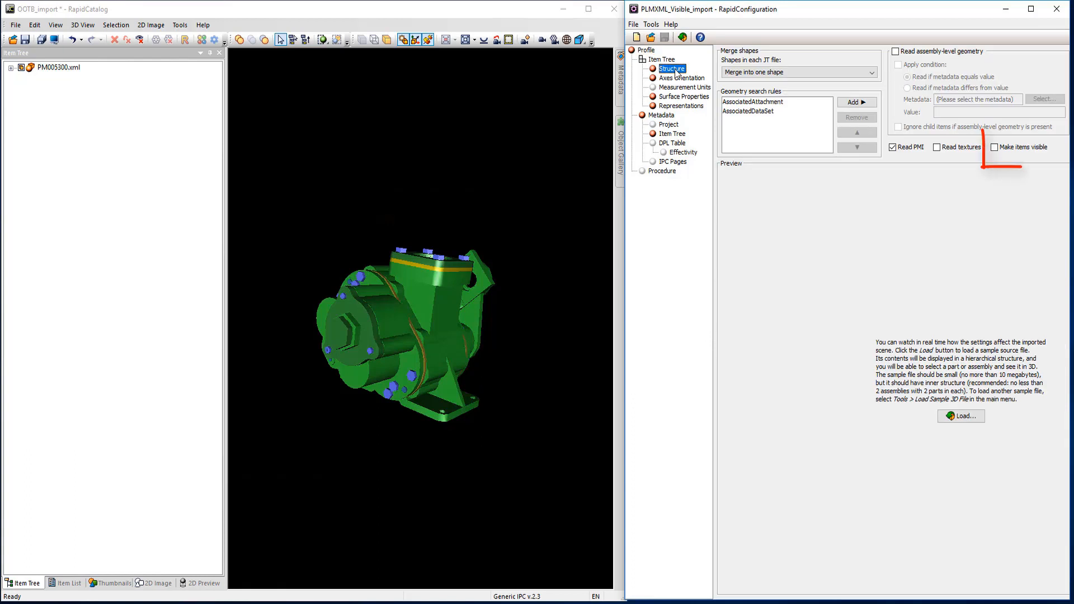
pyautogui.click(995, 147)
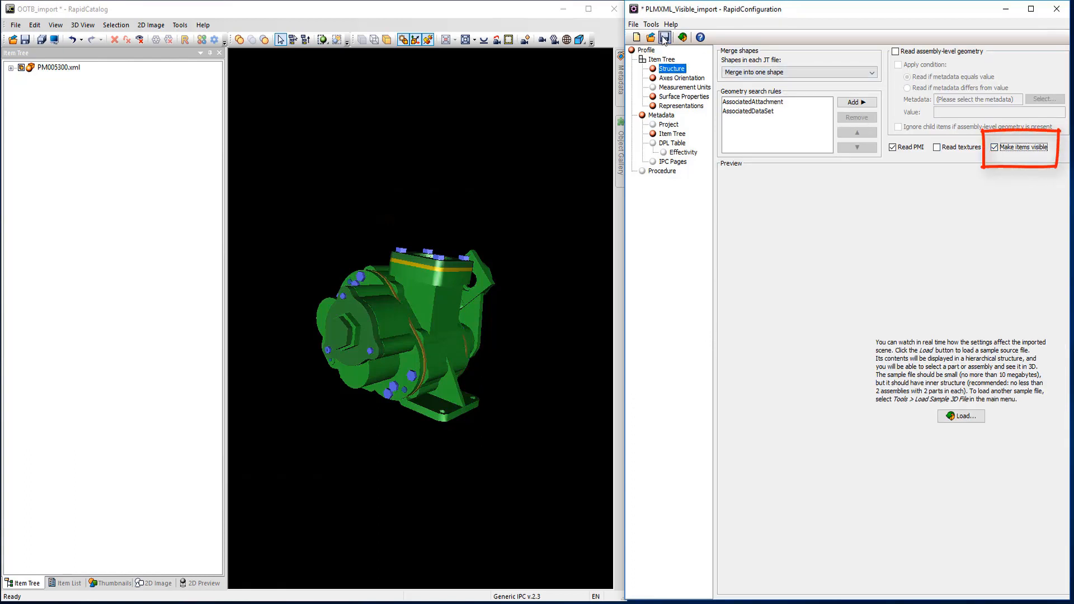
pyautogui.click(664, 38)
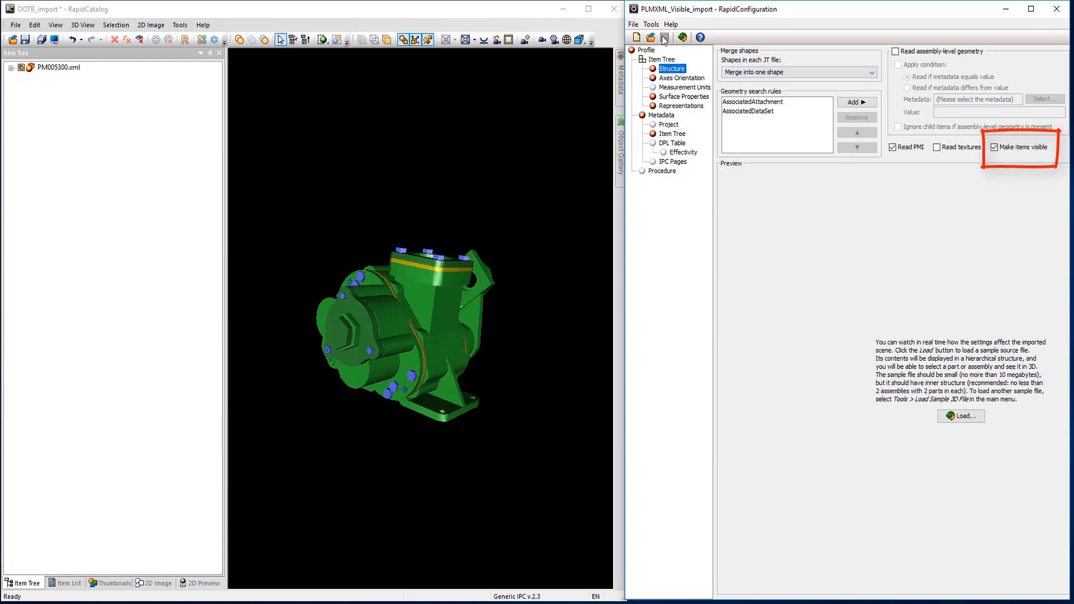
# In RapidCatalog, discard the current project's changes and create a Generic IPC project named Visible_Import in the Default working space.
pyautogui.click(15, 26)
pyautogui.click(19, 38)
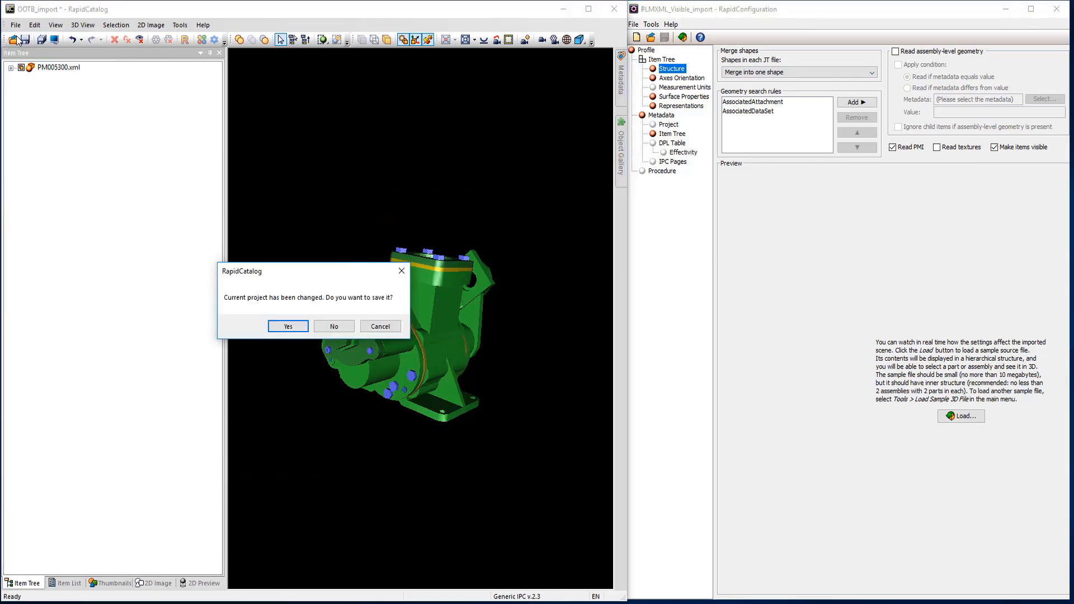
pyautogui.click(334, 327)
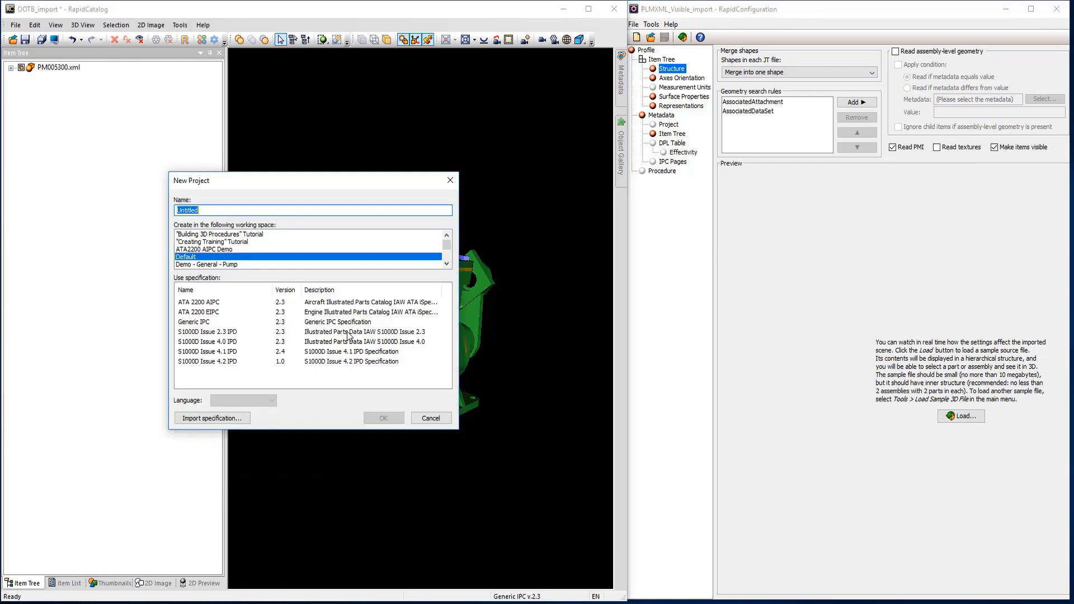
pyautogui.click(212, 322)
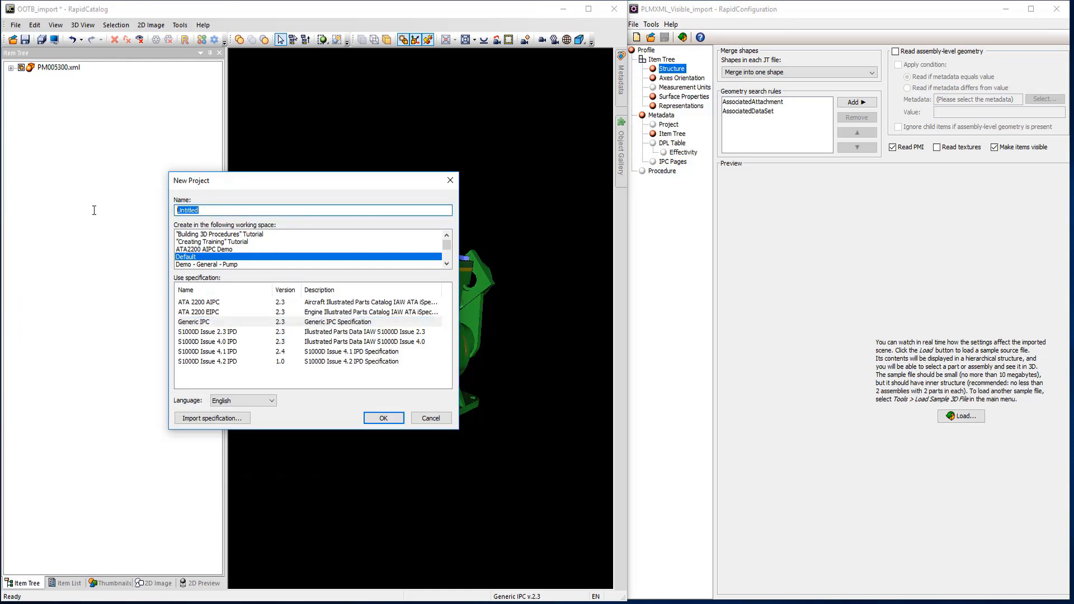
pyautogui.write('Visible_Import')
pyautogui.click(381, 418)
# Import the PM005300 XML file into the Visible_Import project using RapidDataImportTool and the PLMXML_Visible_import profile.
pyautogui.click(15, 25)
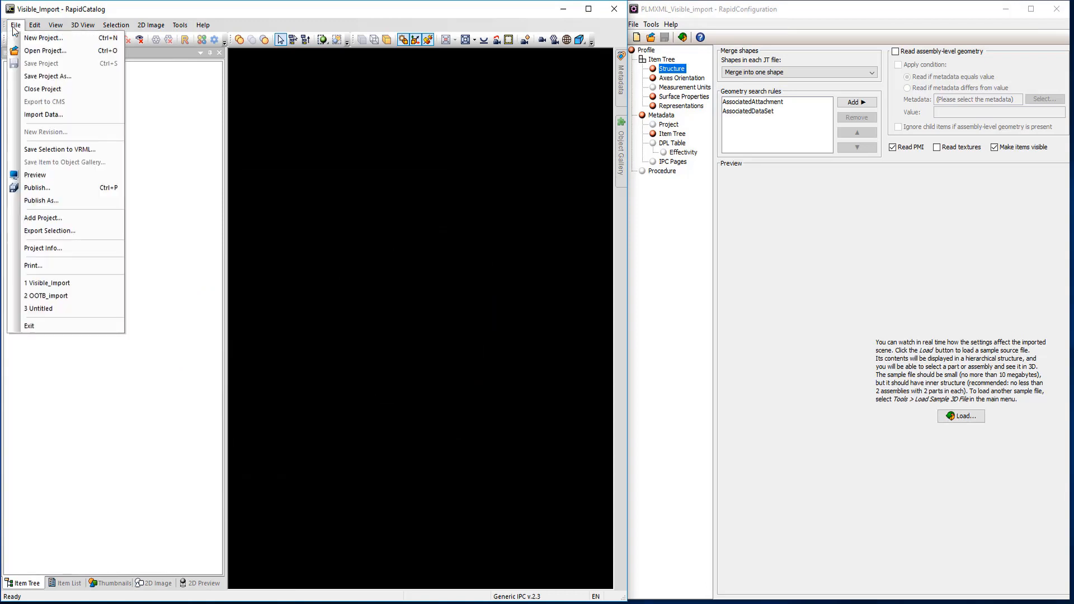
pyautogui.click(37, 115)
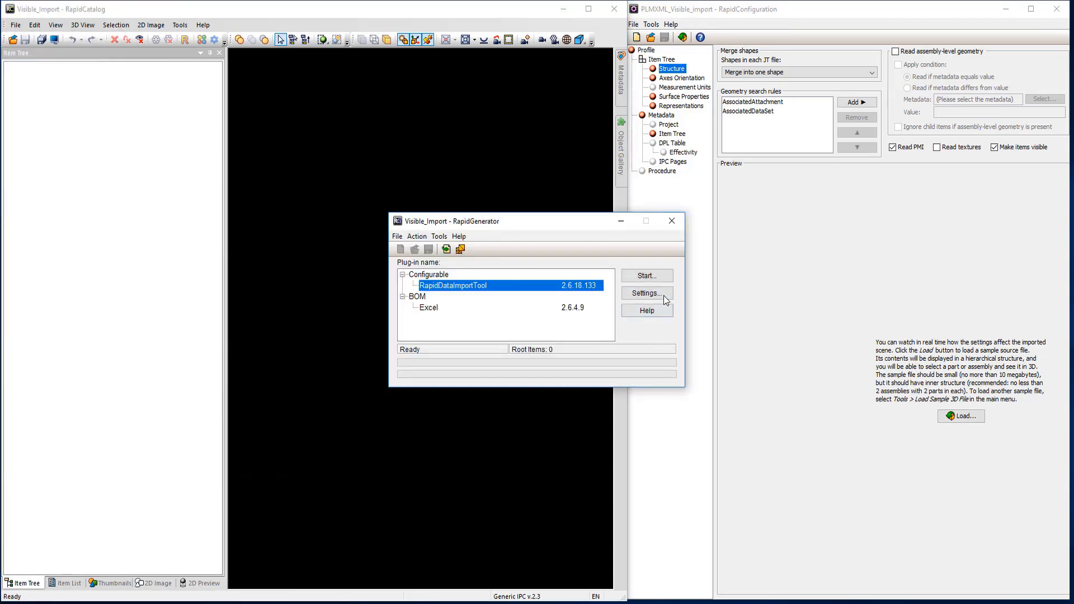
pyautogui.click(646, 293)
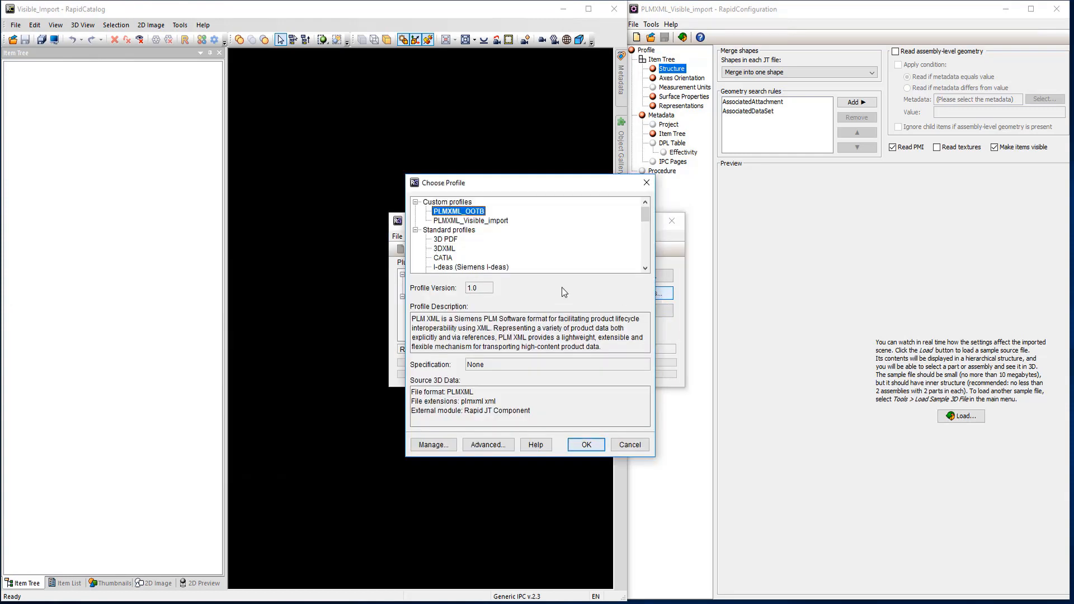
pyautogui.click(480, 223)
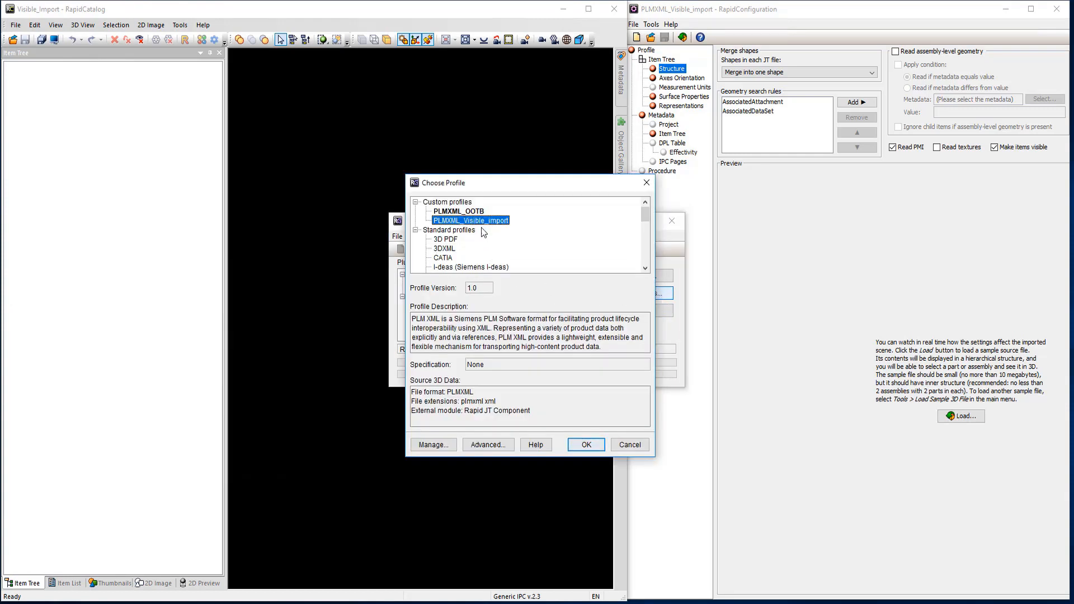
pyautogui.click(586, 444)
pyautogui.doubleClick(475, 301)
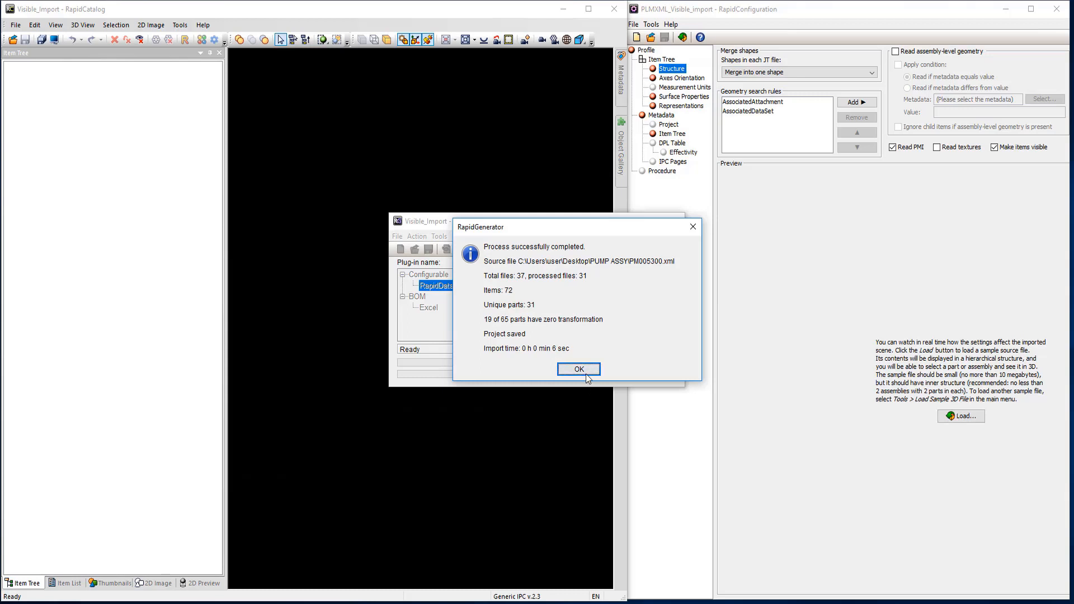
pyautogui.click(585, 372)
pyautogui.click(675, 222)
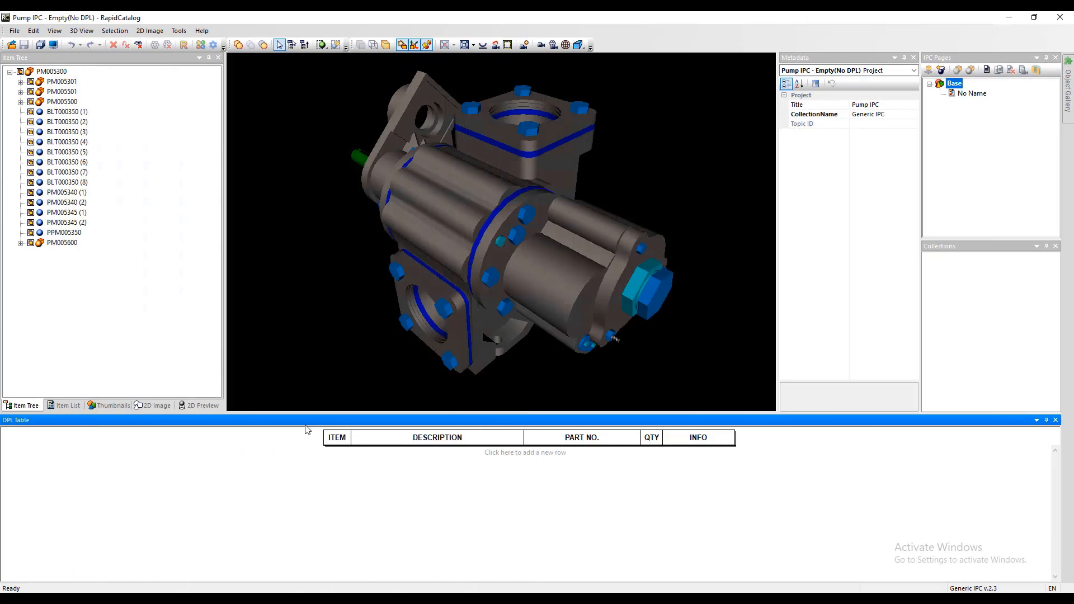
# Import DPL1.xlsx into the Pump IPC project with the Excel BOM plug-in and select the Back Plate Assy row in the DPL table.
pyautogui.click(333, 281)
pyautogui.moveTo(289, 241); pyautogui.dragTo(358, 233)
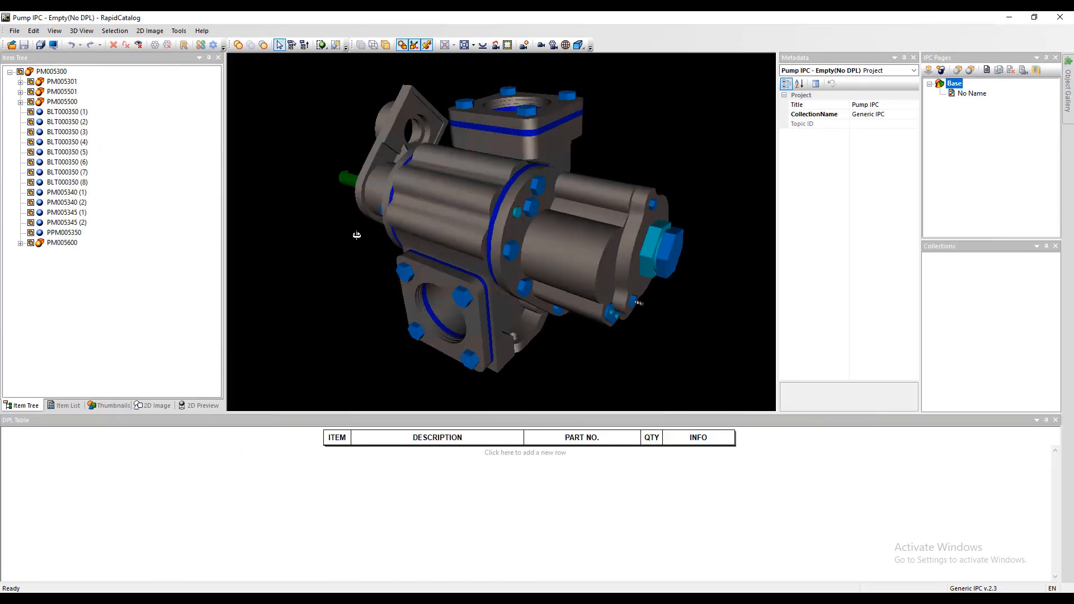
pyautogui.click(14, 32)
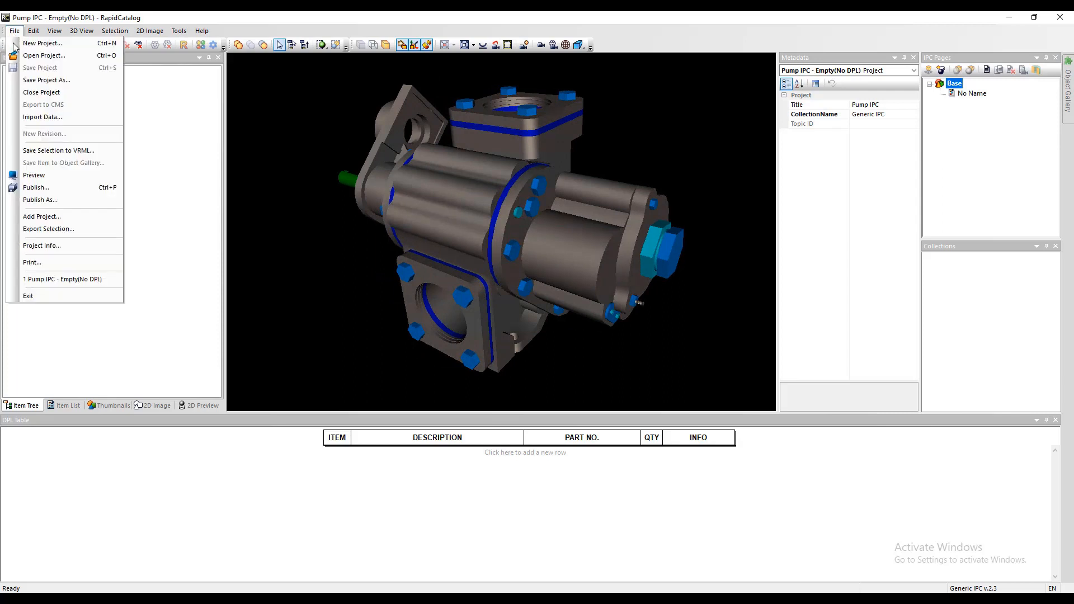
pyautogui.click(39, 118)
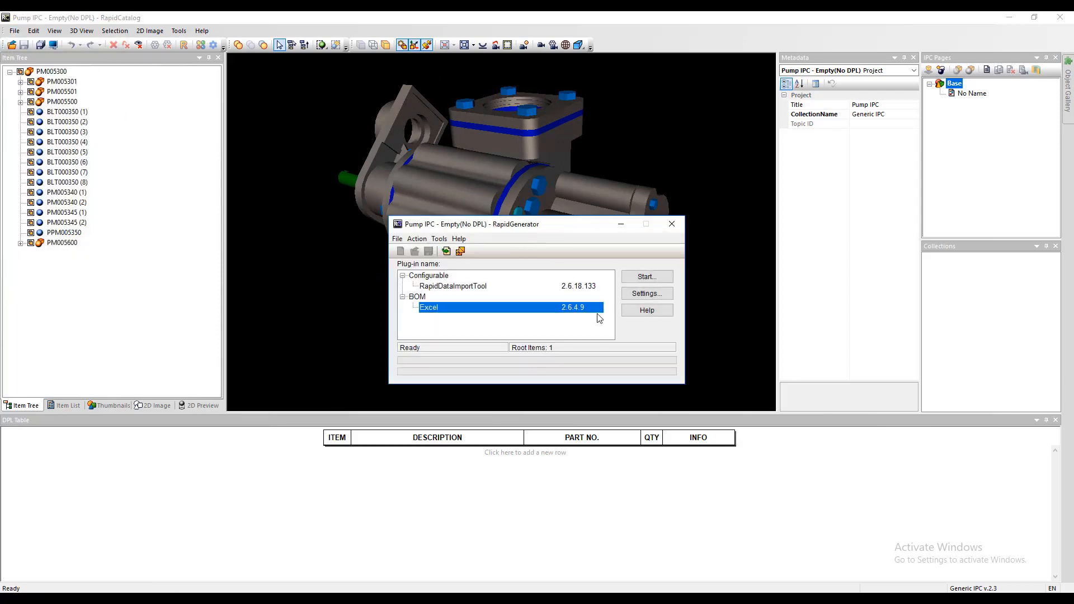
pyautogui.click(647, 276)
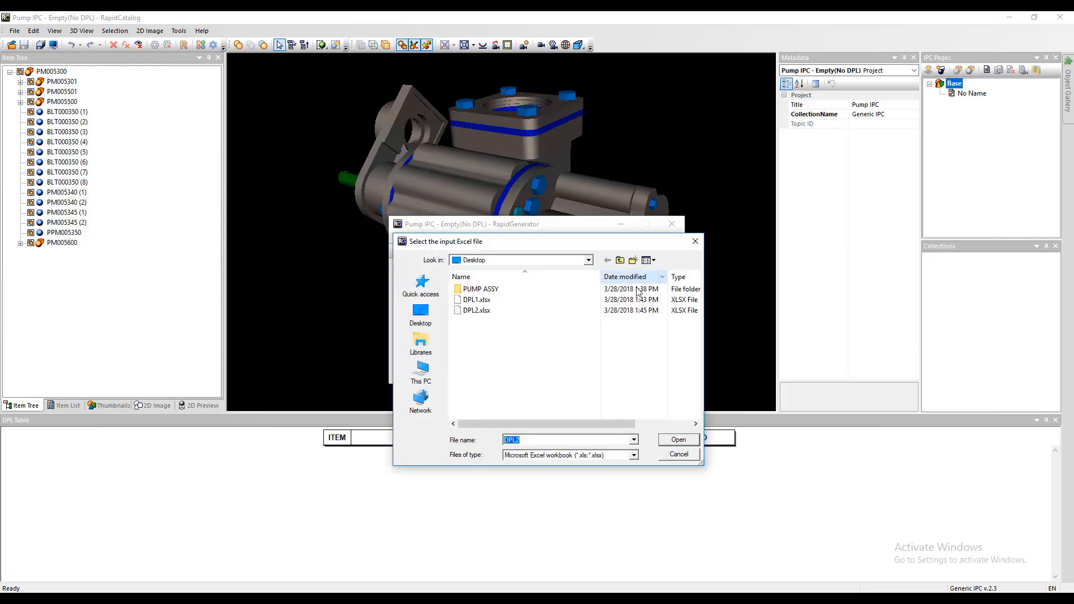
pyautogui.click(479, 301)
pyautogui.click(678, 440)
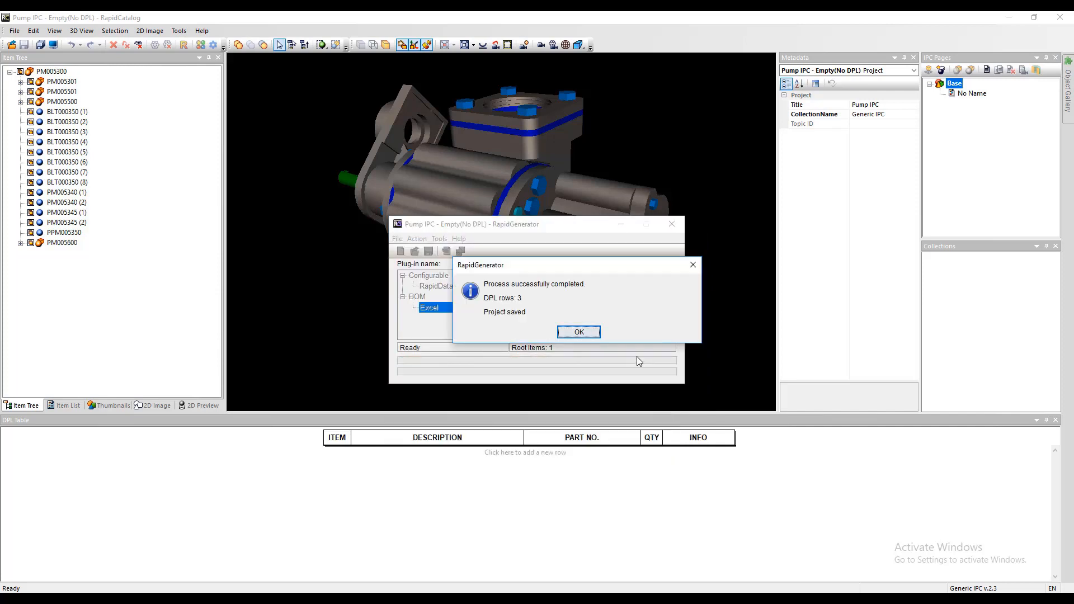
pyautogui.click(592, 334)
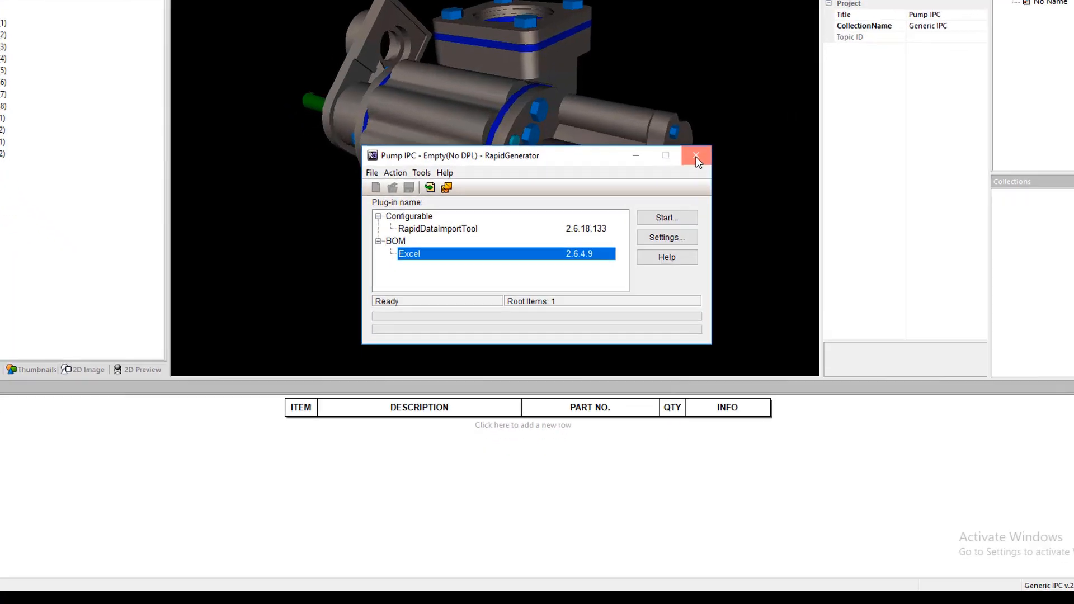
pyautogui.click(672, 224)
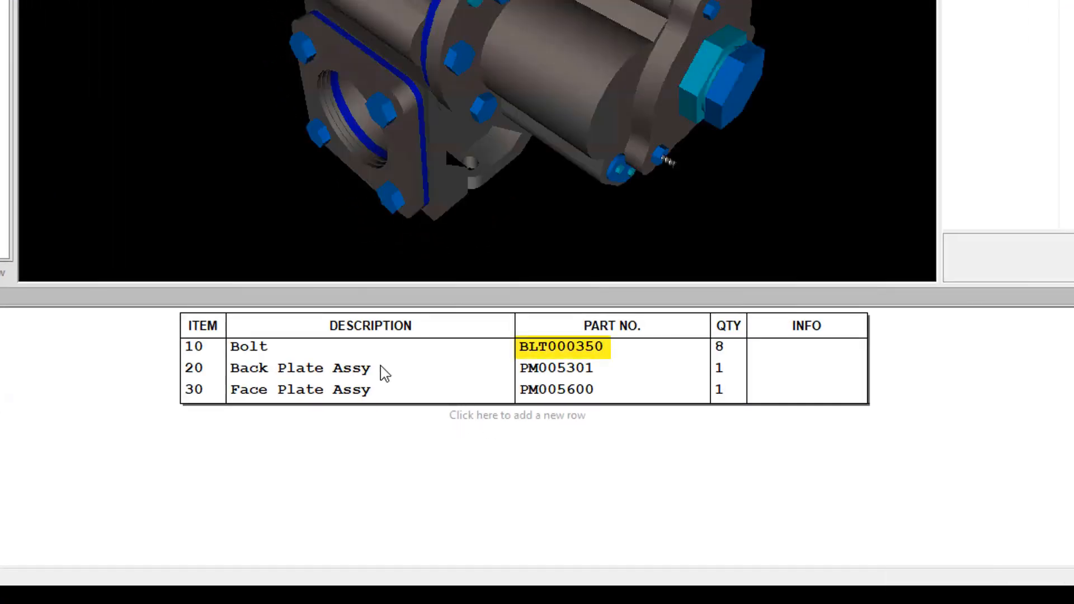
pyautogui.click(367, 371)
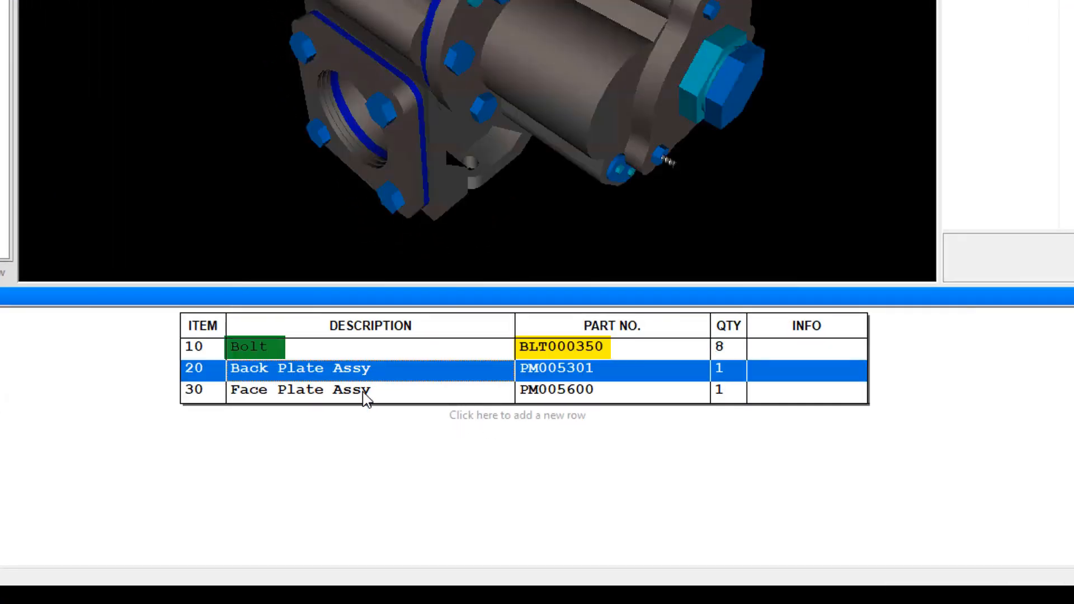
# Expand the PM005300 assembly in the item tree and link BLT000350 (1) to the Bolt row of the DPL table.
pyautogui.click(366, 398)
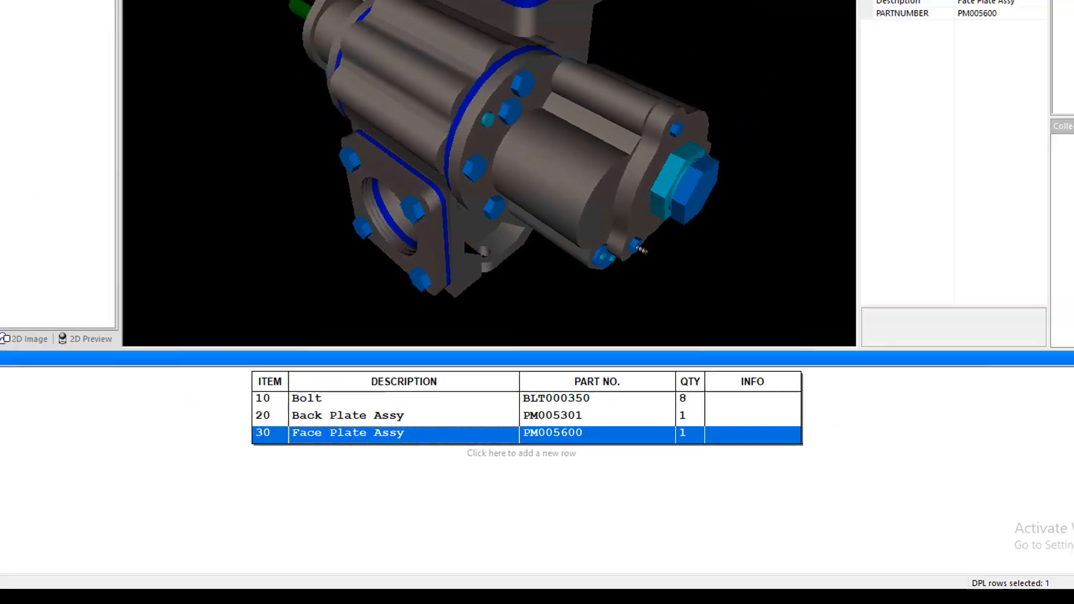
pyautogui.click(10, 77)
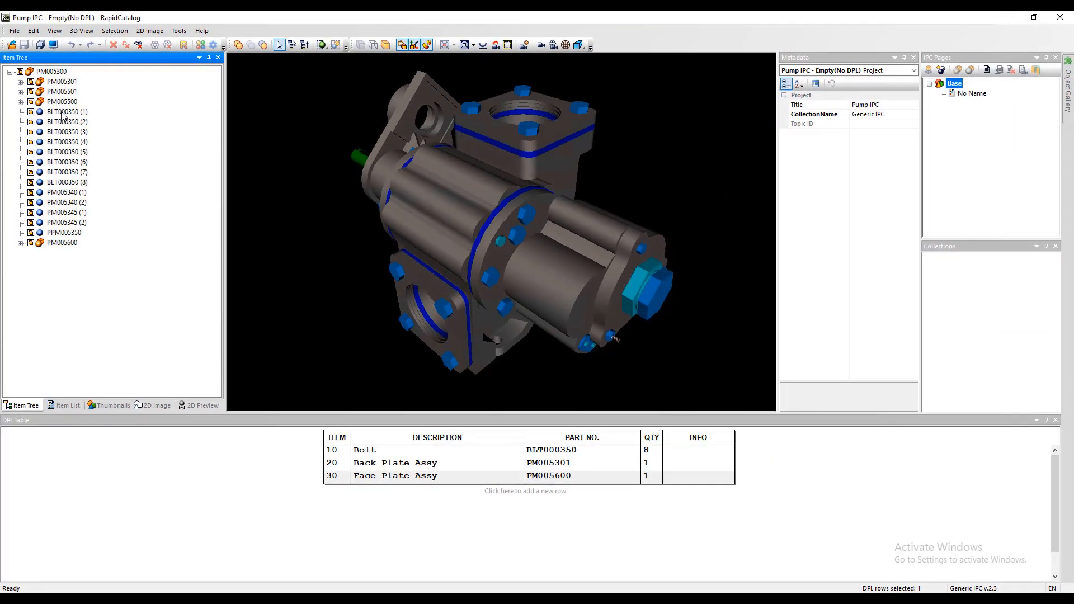
pyautogui.click(63, 112)
pyautogui.click(378, 450)
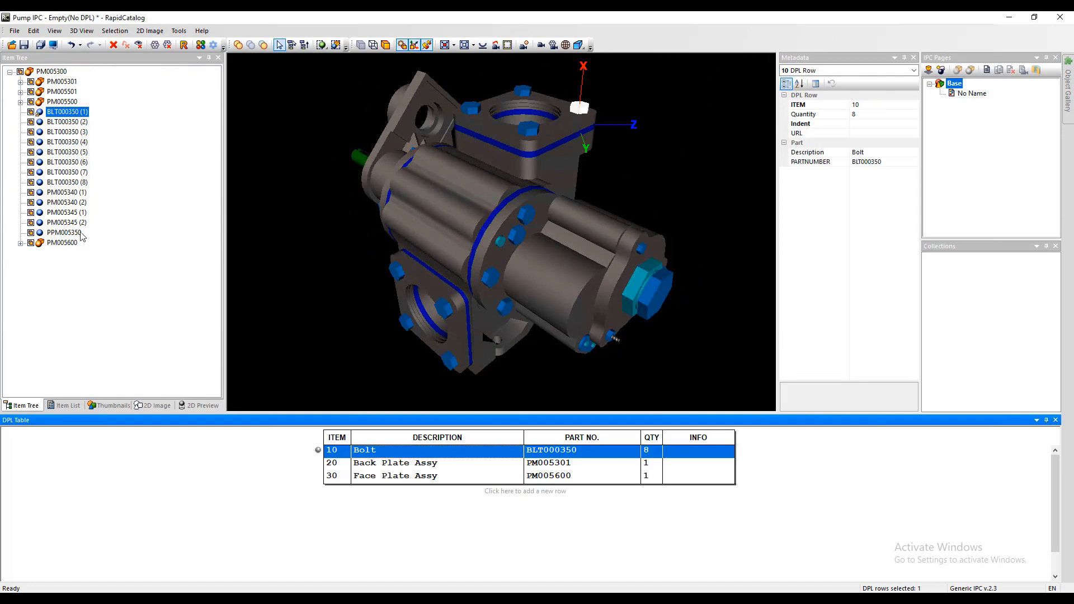
# Link item PM005600 to the Face Plate Assy row and item PM005501 to the Back Plate Assy row.
pyautogui.click(60, 243)
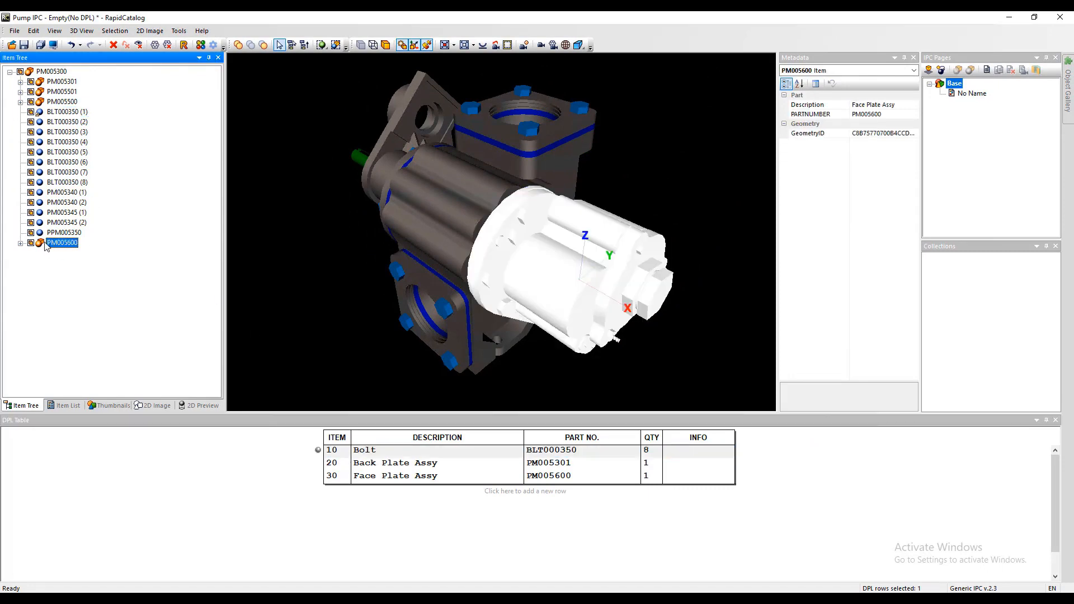
pyautogui.click(385, 474)
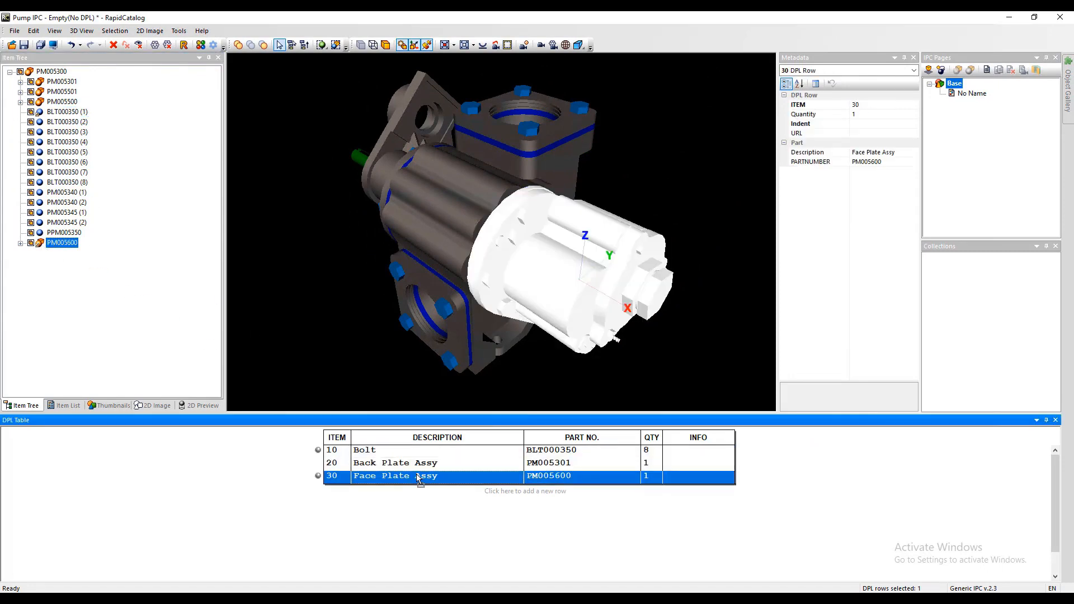
pyautogui.click(62, 92)
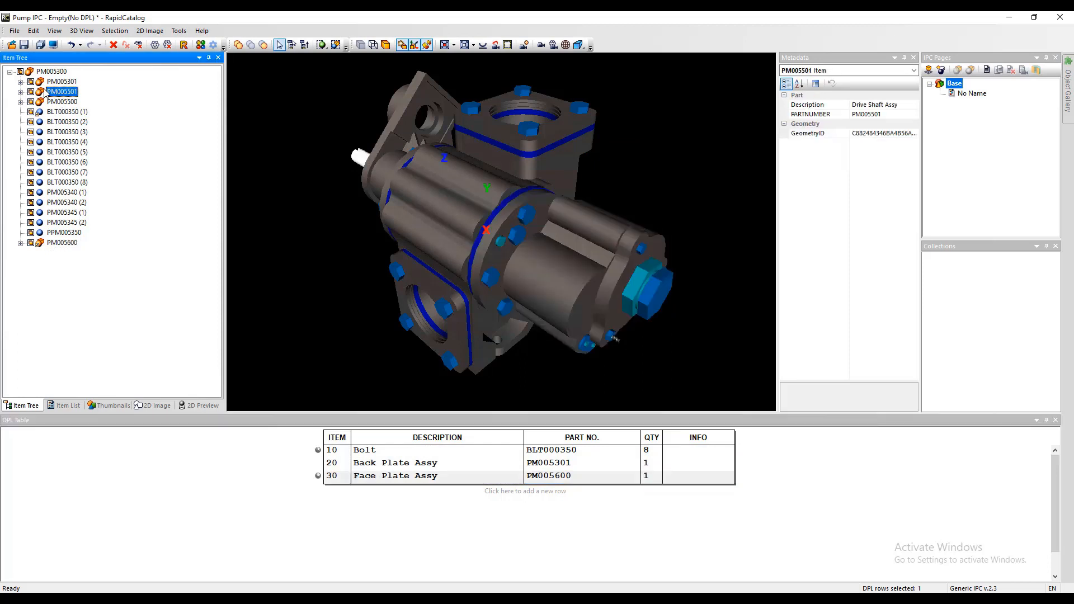
pyautogui.click(331, 463)
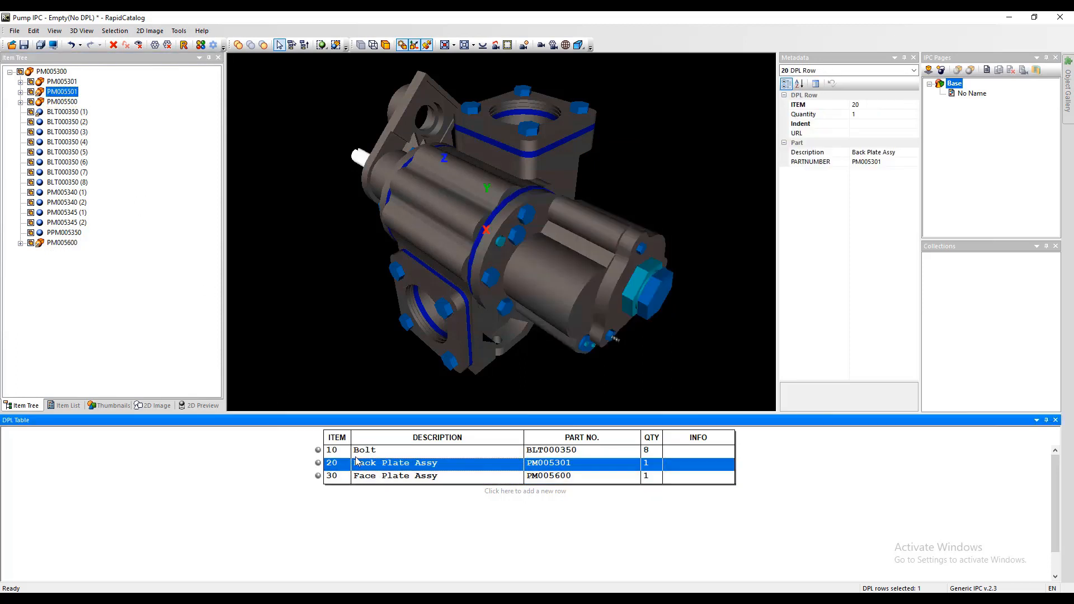
# Check which items are linked to the Back Plate Assy, Face Plate Assy and Bolt rows using their link markers.
pyautogui.click(486, 527)
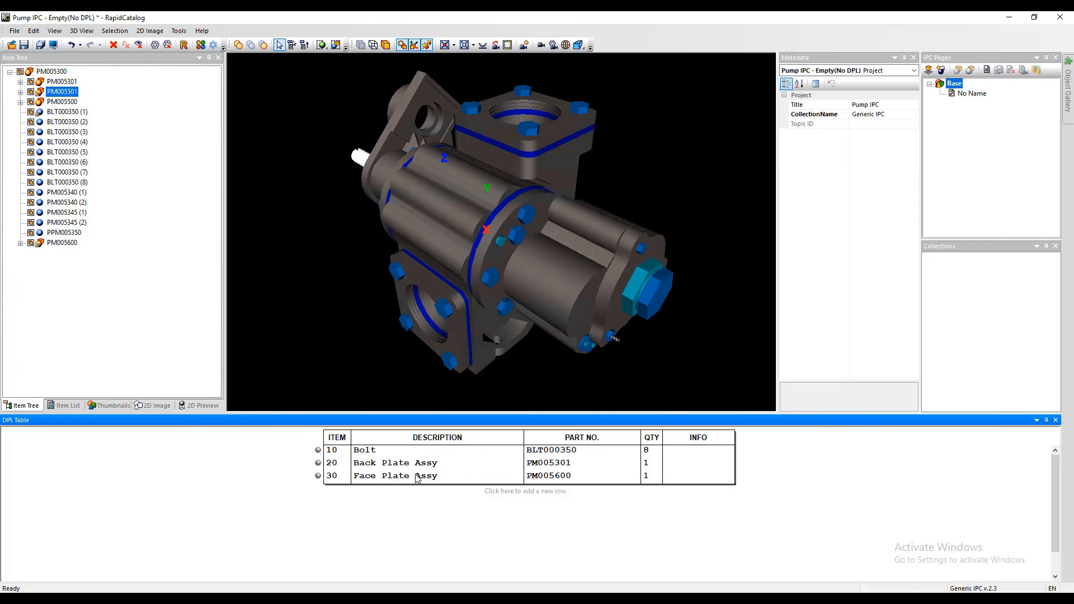
pyautogui.click(320, 465)
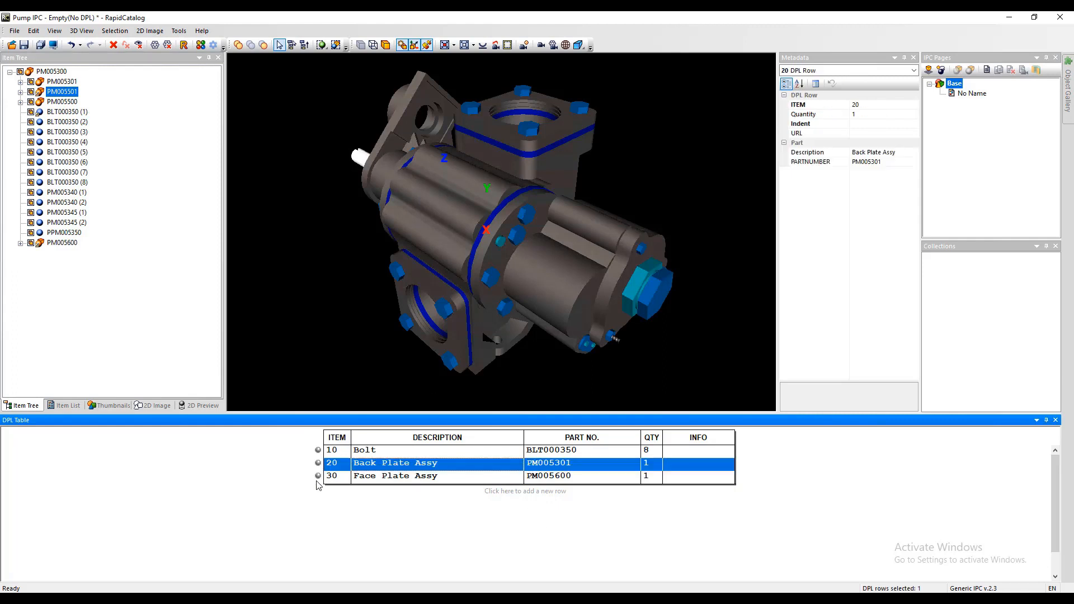
pyautogui.click(319, 477)
pyautogui.click(320, 451)
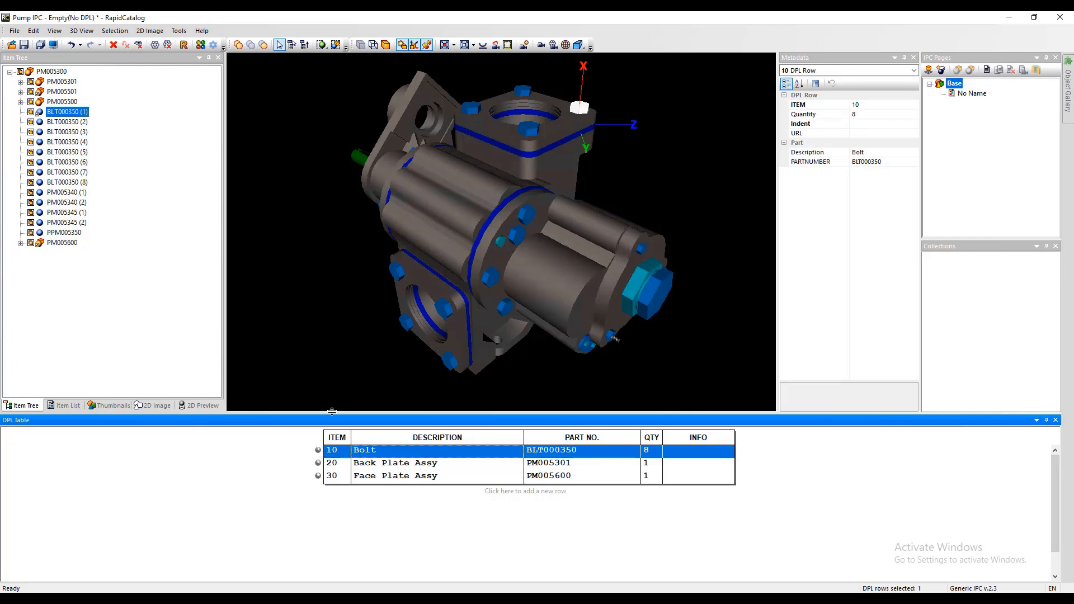
# Import DPL2.xlsx into the Pump IPC project with the Excel BOM plug-in and close RapidGenerator.
pyautogui.click(14, 31)
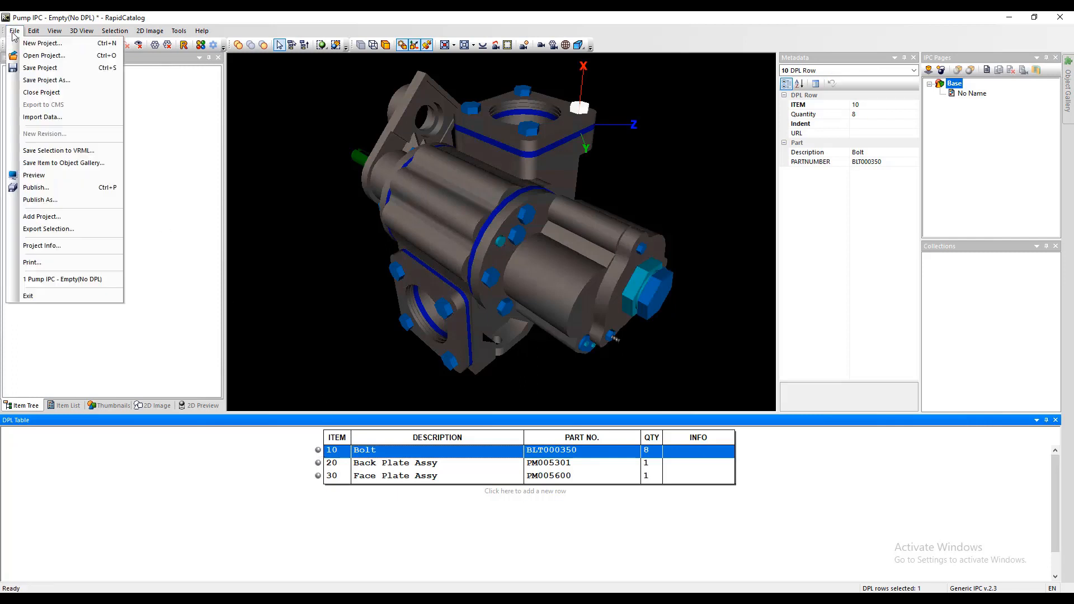
pyautogui.click(574, 327)
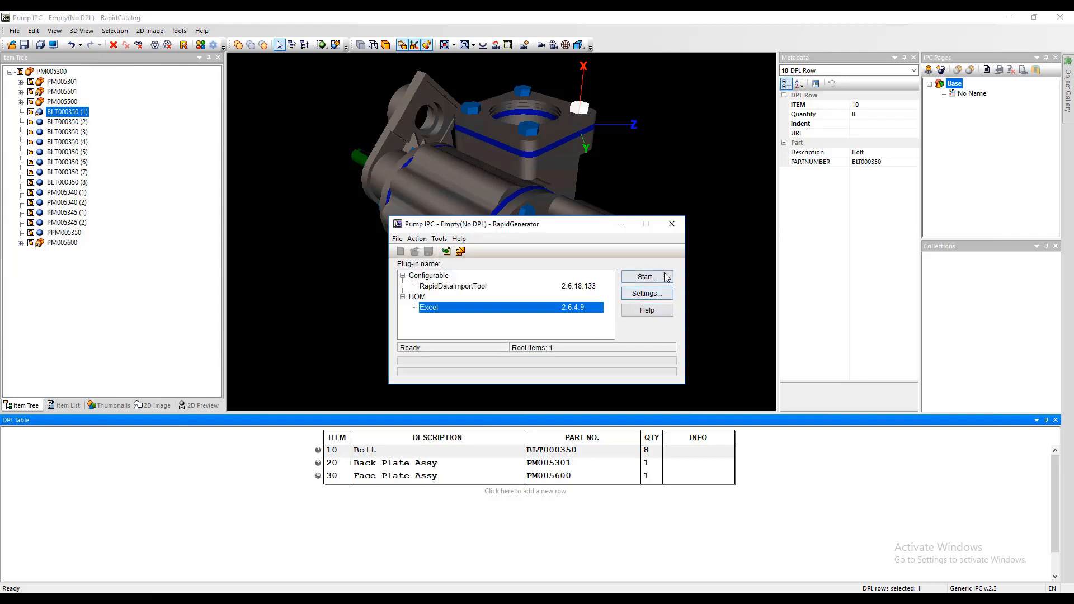
pyautogui.click(647, 276)
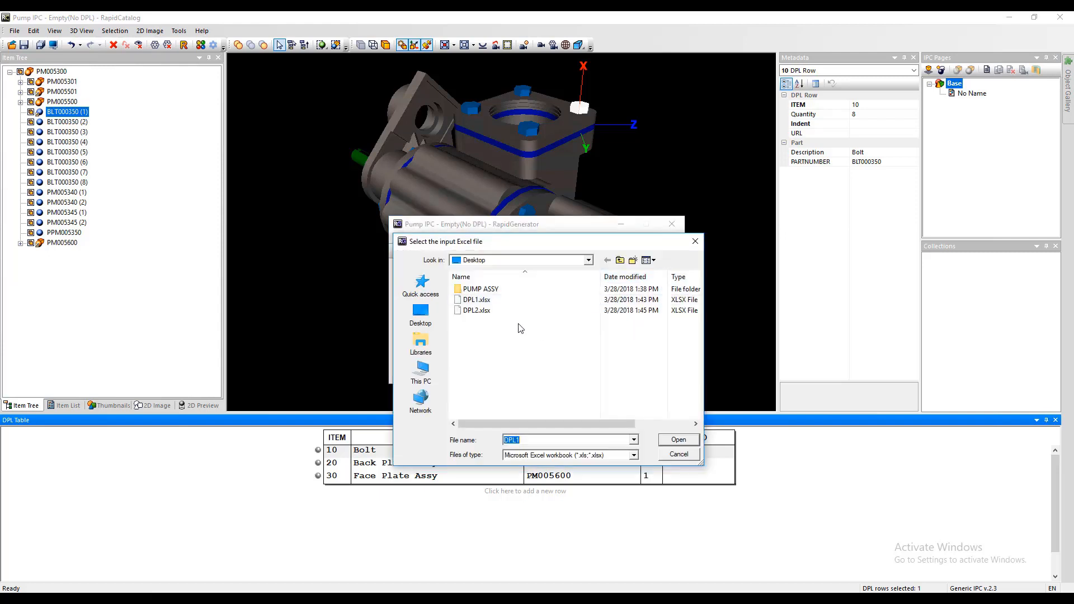
pyautogui.click(477, 311)
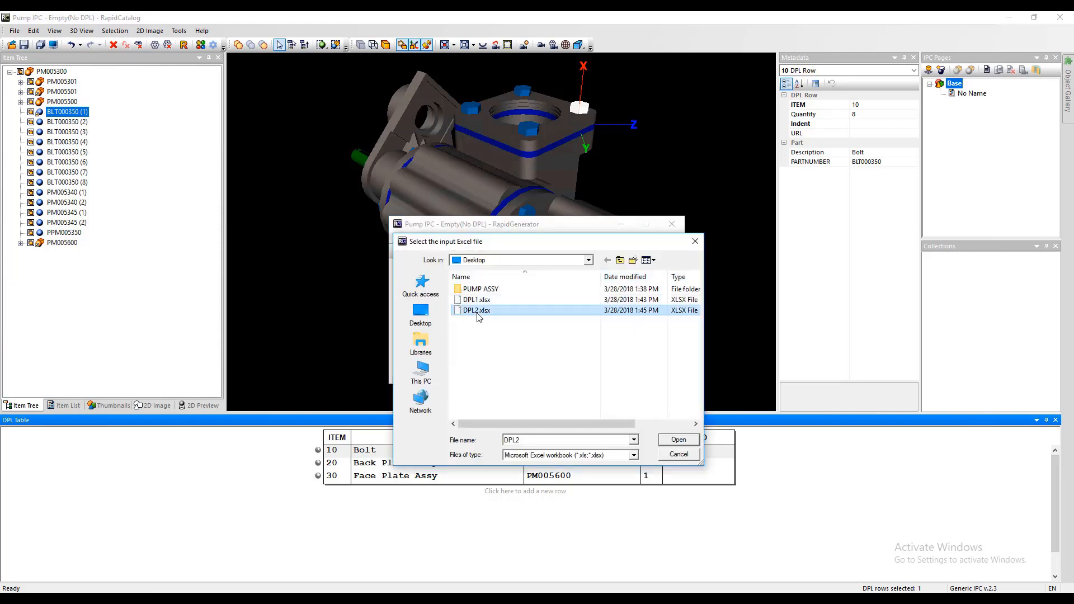
pyautogui.click(678, 440)
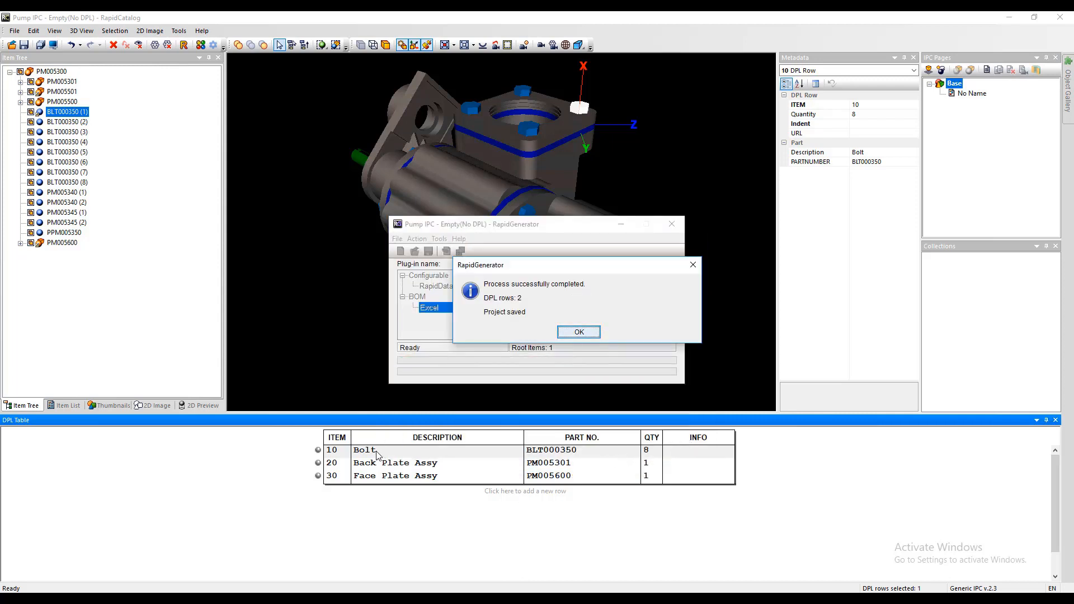
pyautogui.click(582, 334)
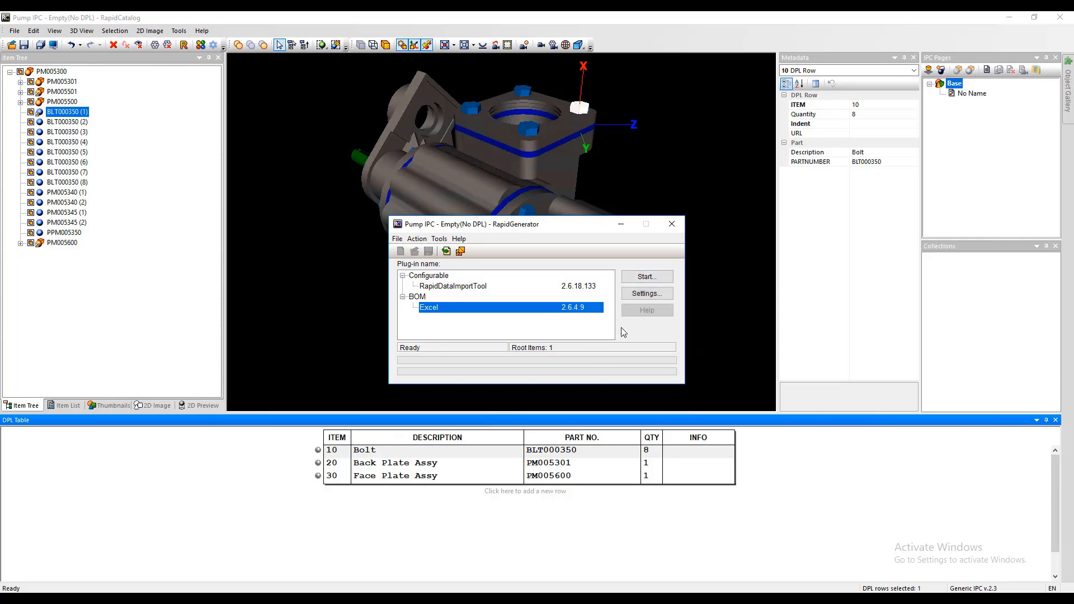
pyautogui.click(672, 223)
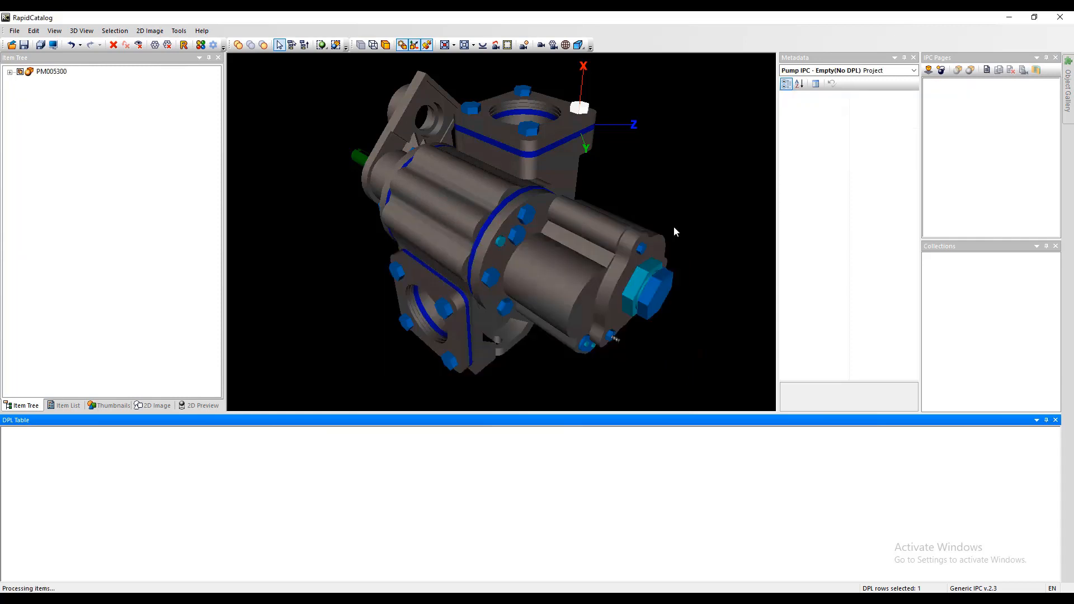